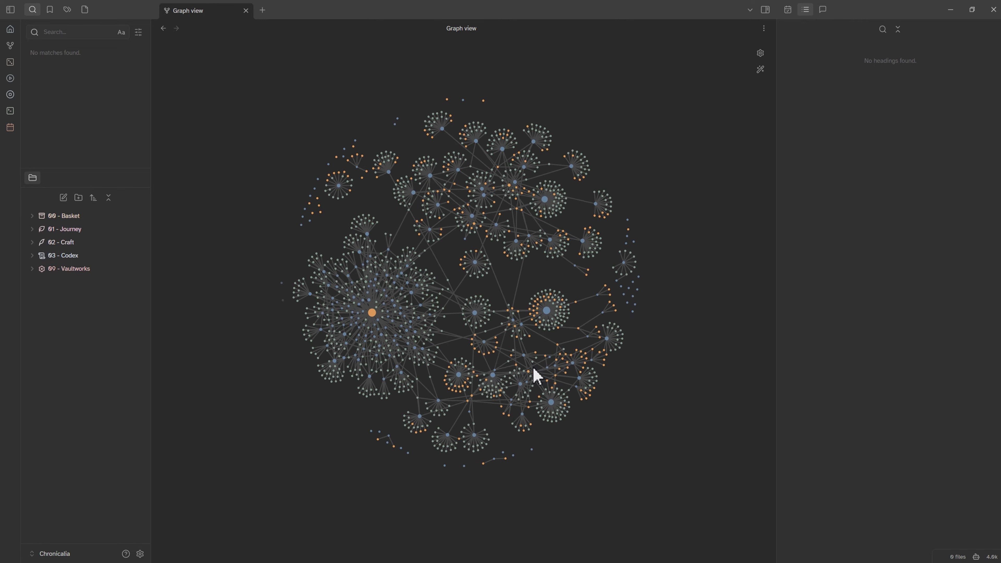
{"action": "scroll", "coordinate": [538, 377], "scroll_direction": "up", "scroll_amount": 5}
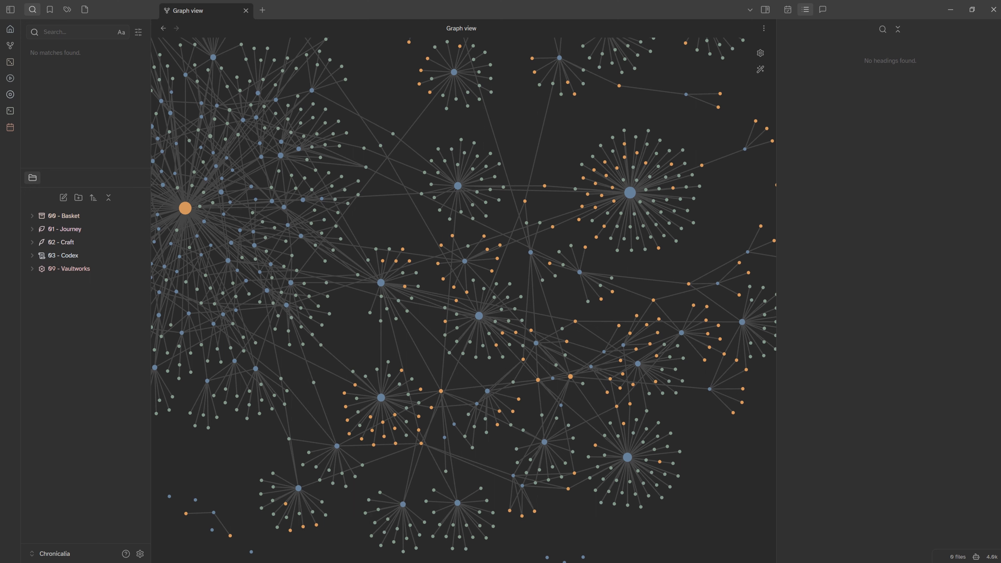
{"action": "scroll", "coordinate": [714, 458], "scroll_direction": "down", "scroll_amount": 5}
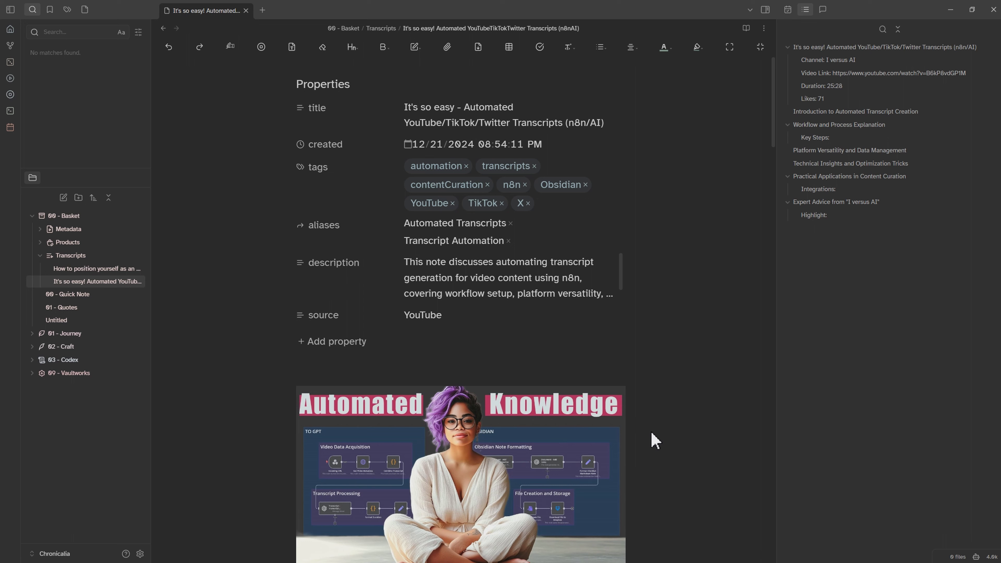
Browse the suggested property names for a new property in the automated transcripts note
{"action": "middle_click", "coordinate": [642, 372]}
{"action": "left_click", "coordinate": [334, 343]}
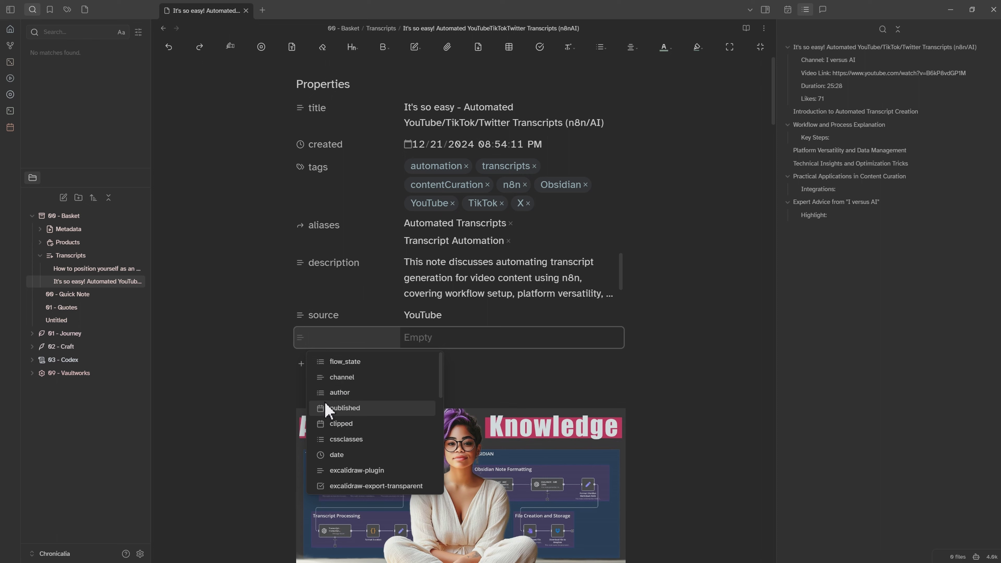
{"action": "left_click", "coordinate": [304, 387]}
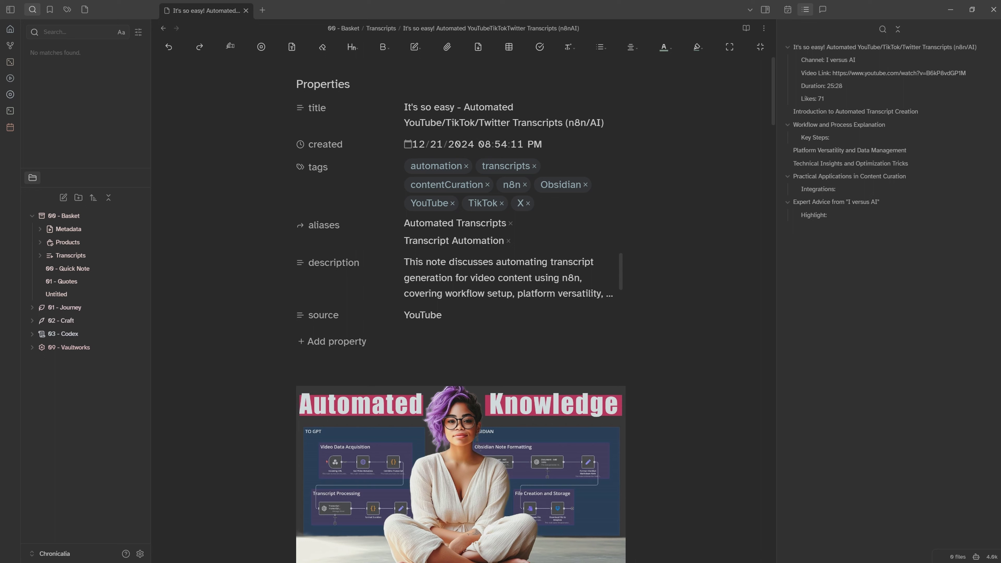
Open The AI Co-Pilot Angle - Metadata note from the Basket's Metadata folder and check the YT Content Creation Workflow in n8n
{"action": "left_click", "coordinate": [41, 229]}
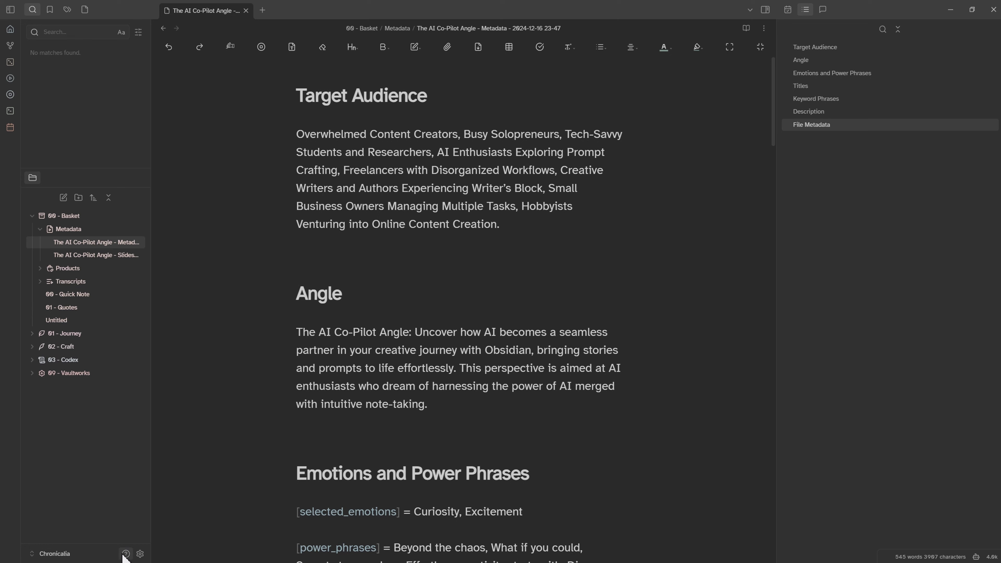
{"action": "key", "text": "alt+Tab"}
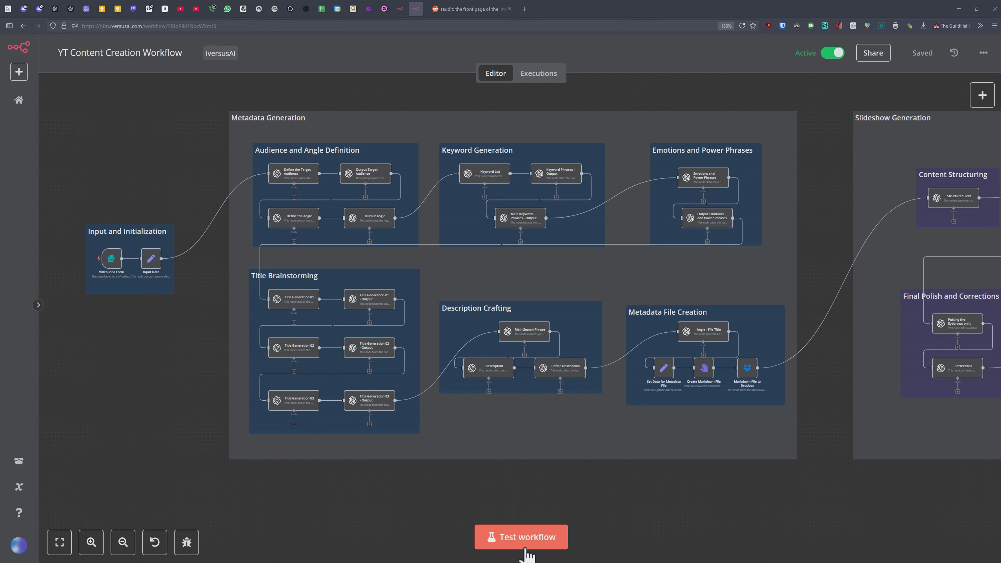
{"action": "left_click", "coordinate": [505, 562]}
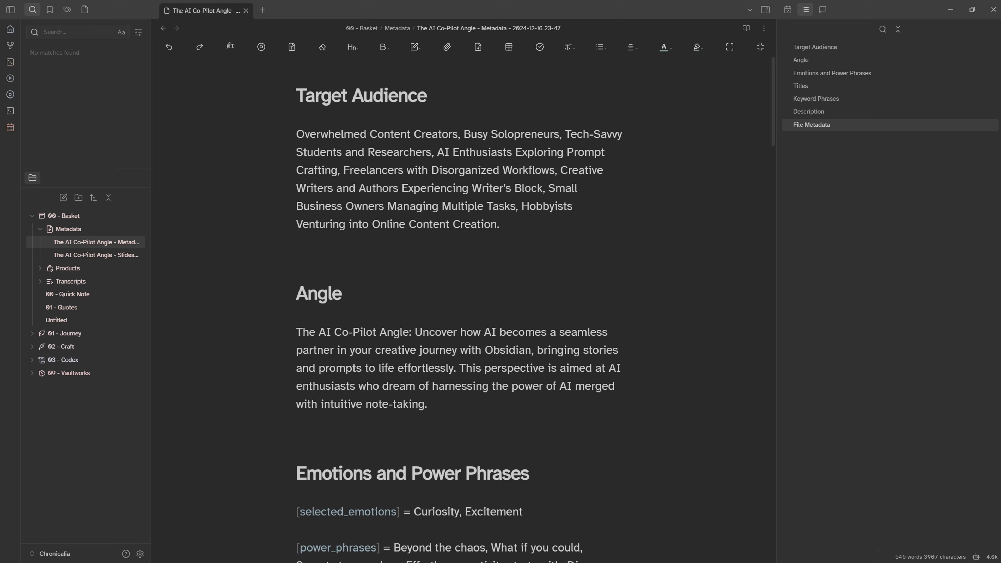
Insert two blank lines above the Target Audience heading and place the cursor at the very start of the note
{"action": "left_click", "coordinate": [297, 96]}
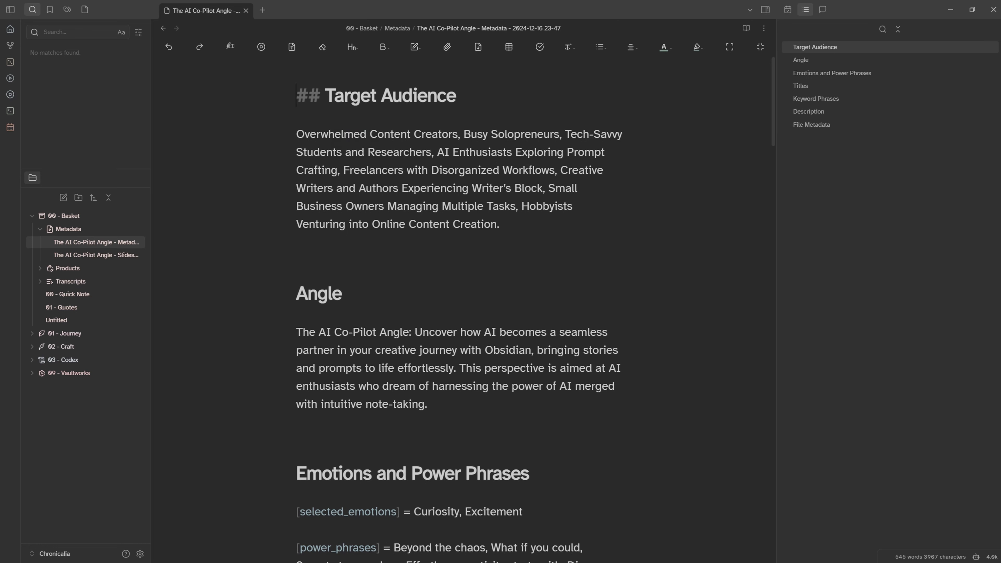
{"action": "key", "text": "Return"}
{"action": "key", "text": "Return"}
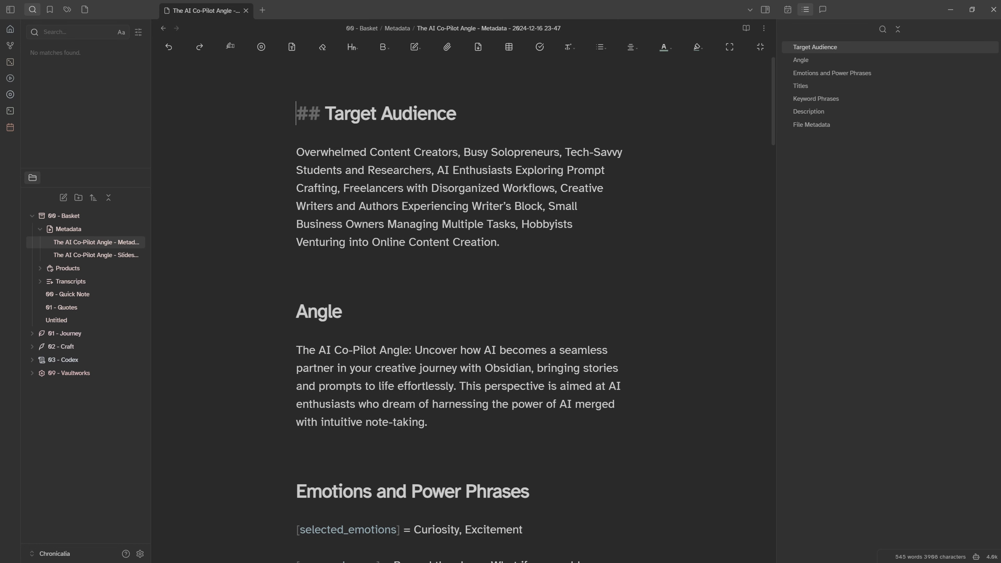
{"action": "left_click", "coordinate": [298, 77]}
Read the Text Generator plugin's description and features, highlighting the Template Engine entry, and close the plugin browser
{"action": "left_click", "coordinate": [292, 47]}
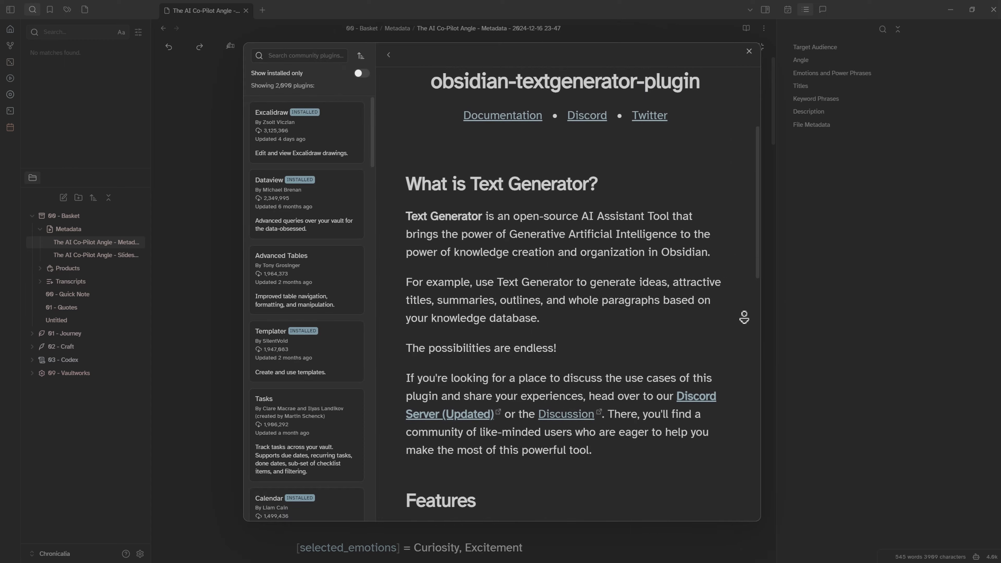
{"action": "scroll", "coordinate": [748, 322], "scroll_direction": "down", "scroll_amount": 4}
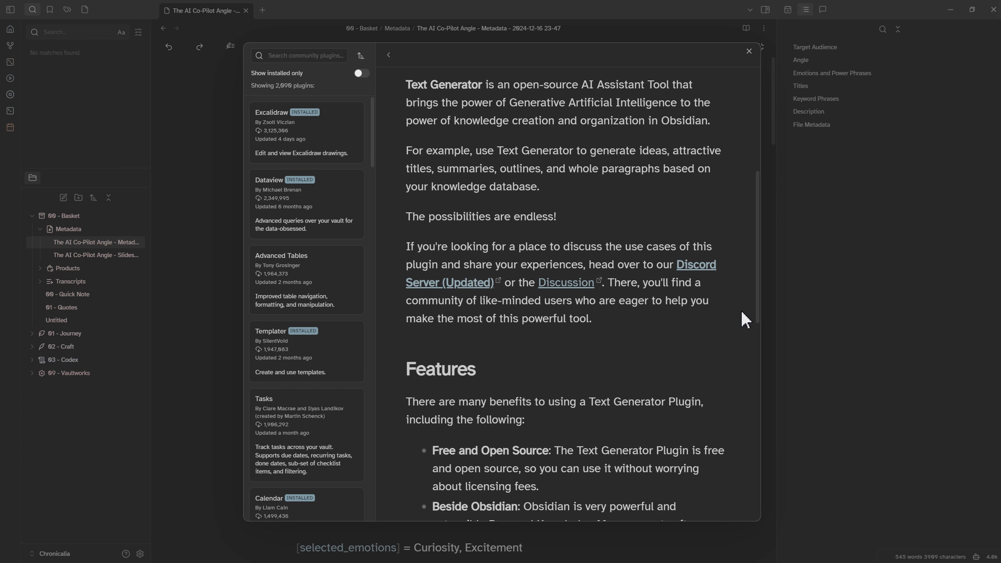
{"action": "middle_click", "coordinate": [742, 332]}
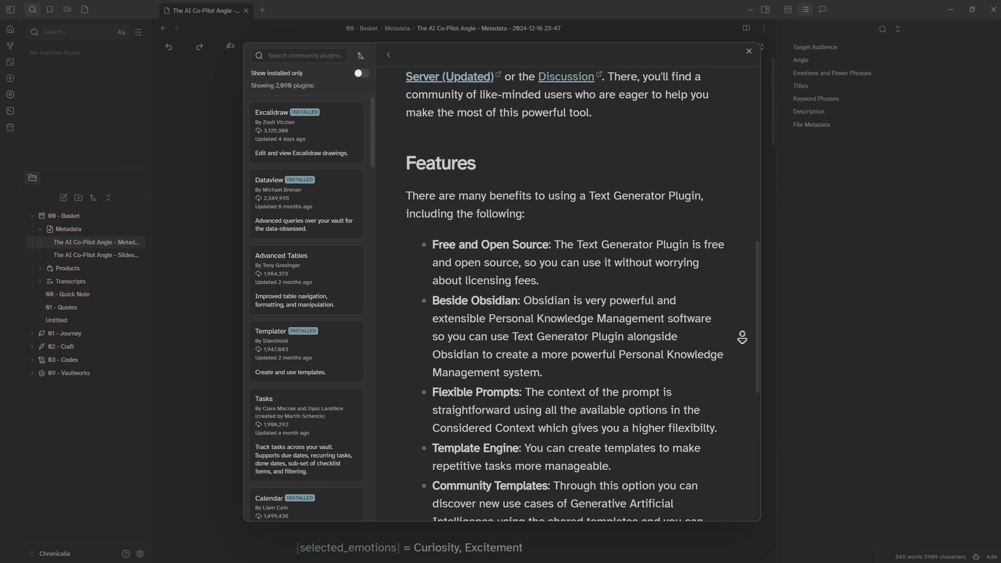
{"action": "middle_click", "coordinate": [741, 334]}
{"action": "left_click_drag", "start_coordinate": [632, 417], "coordinate": [435, 402]}
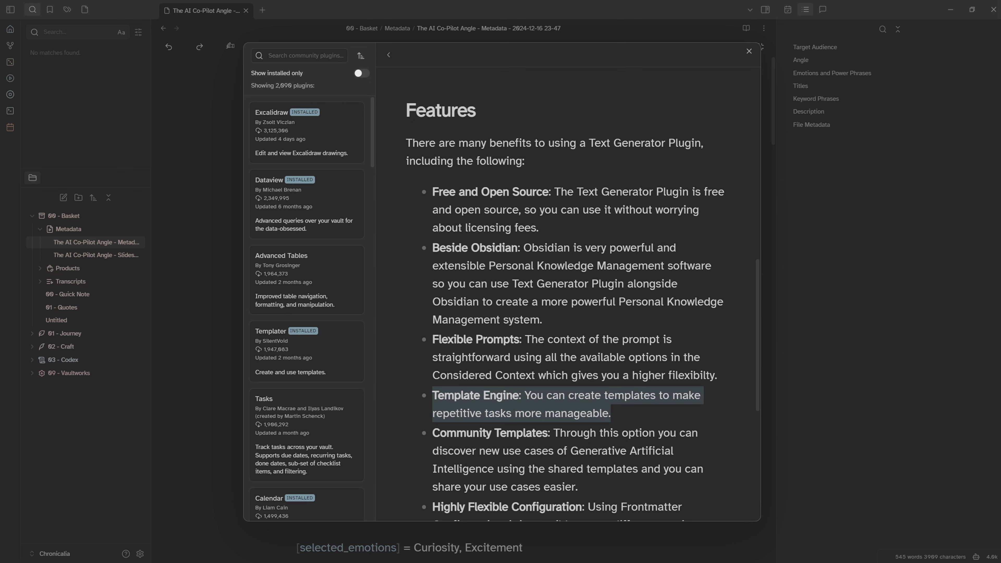
{"action": "left_click", "coordinate": [855, 30]}
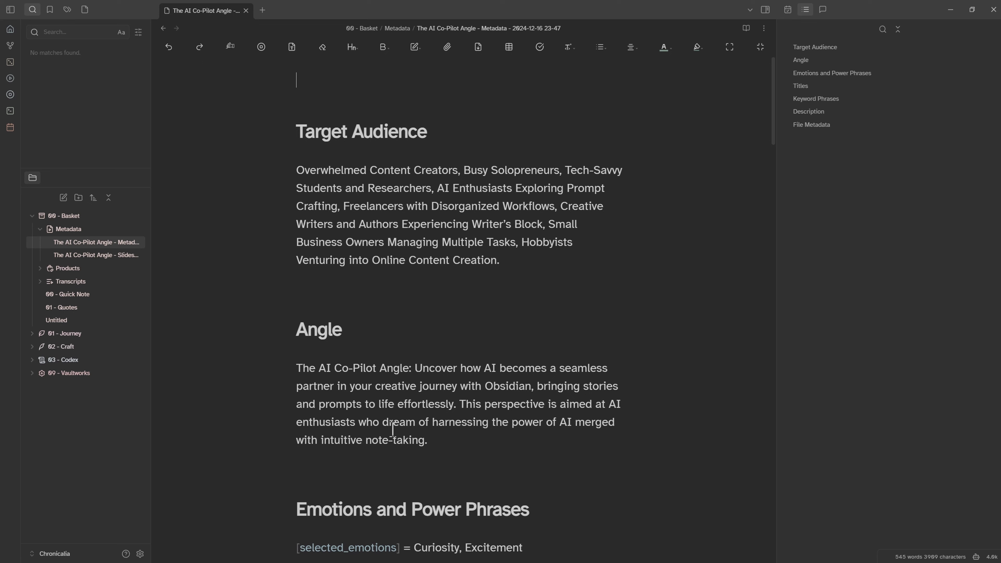
Insert AI-generated properties at the start of the note with the Generate Front Matter template and remove the blank line above them
{"action": "left_click", "coordinate": [10, 95]}
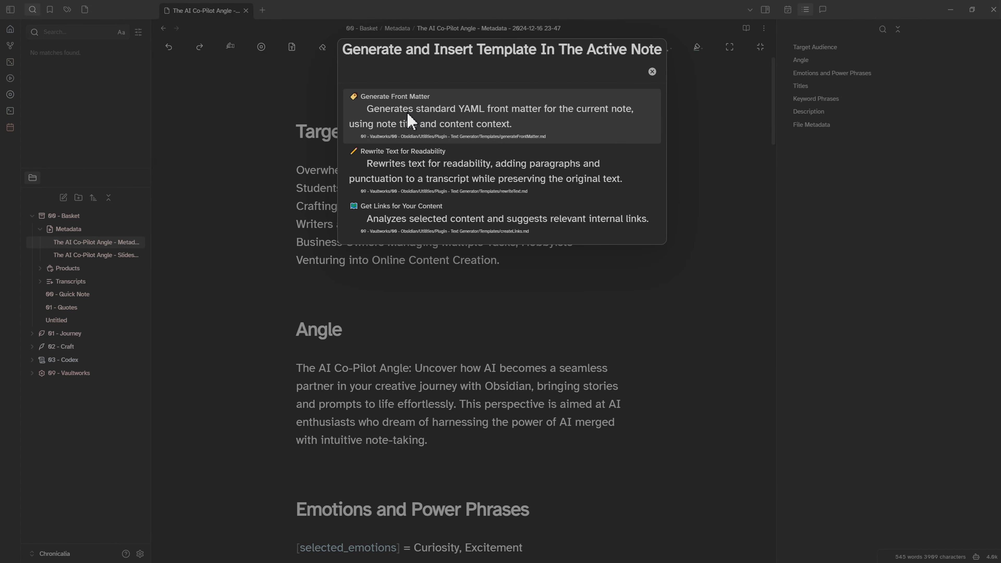
{"action": "left_click", "coordinate": [409, 122]}
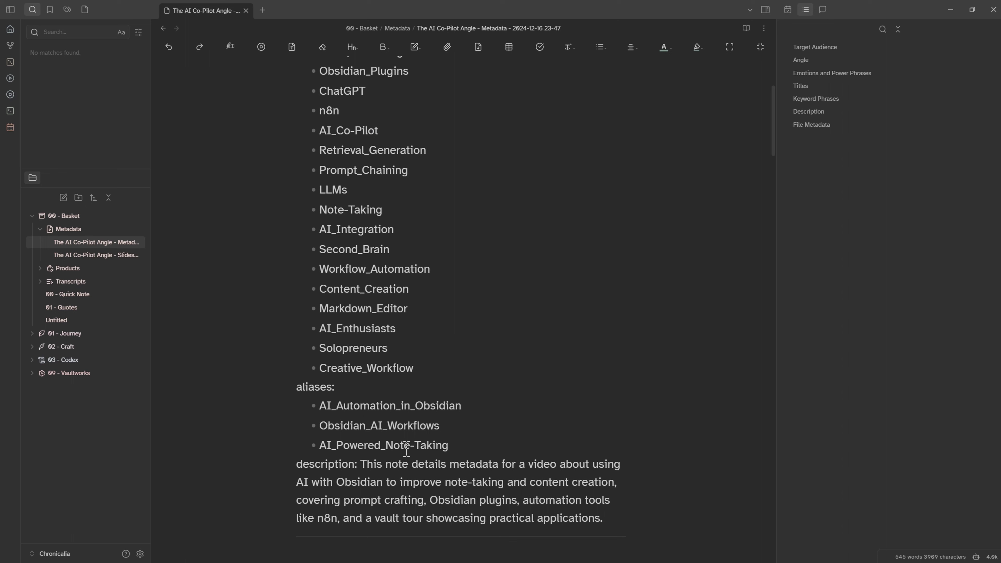
{"action": "scroll", "coordinate": [414, 387], "scroll_direction": "up", "scroll_amount": 3}
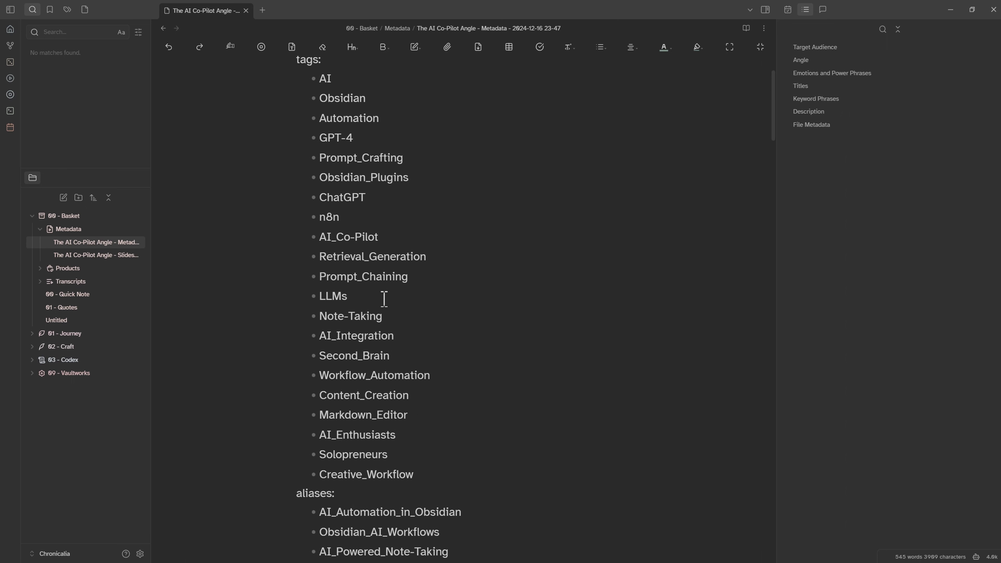
{"action": "scroll", "coordinate": [384, 299], "scroll_direction": "up", "scroll_amount": 3}
{"action": "left_click", "coordinate": [309, 80]}
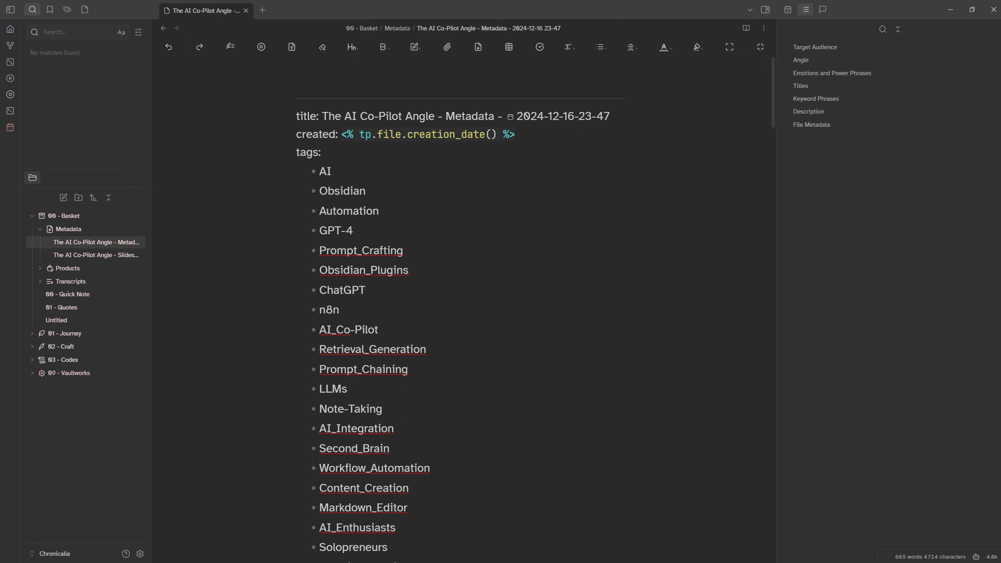
{"action": "key", "text": "Delete"}
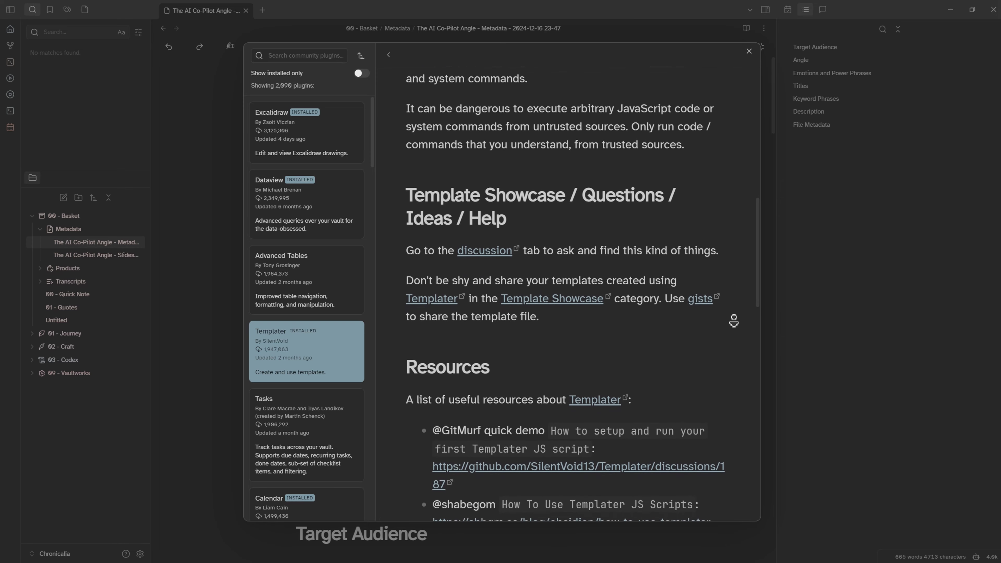
Close the Templater plugin page and run Templatize Note on the metadata note to process its creation date code
{"action": "key", "text": "Escape"}
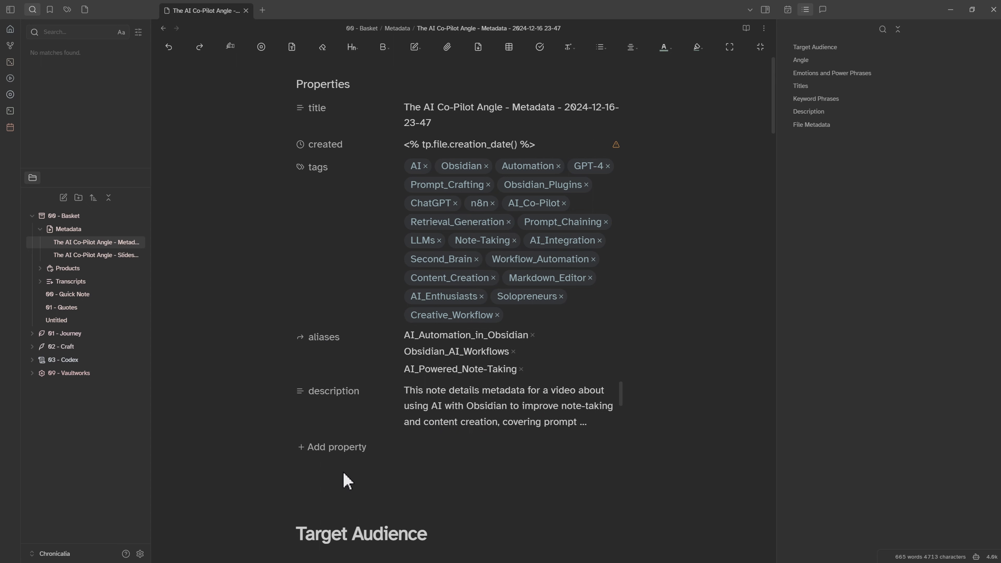
{"action": "right_click", "coordinate": [327, 489]}
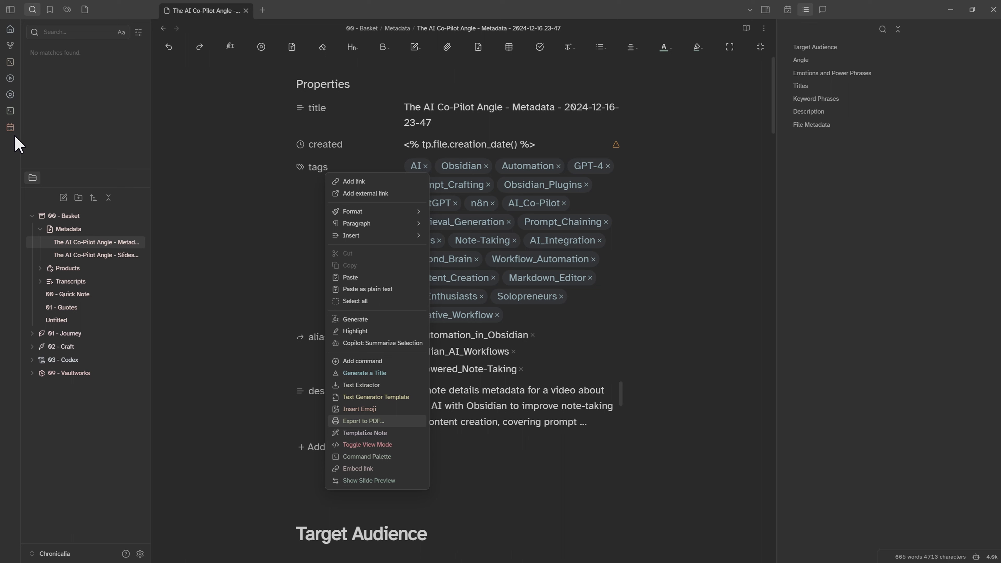
{"action": "left_click", "coordinate": [365, 434]}
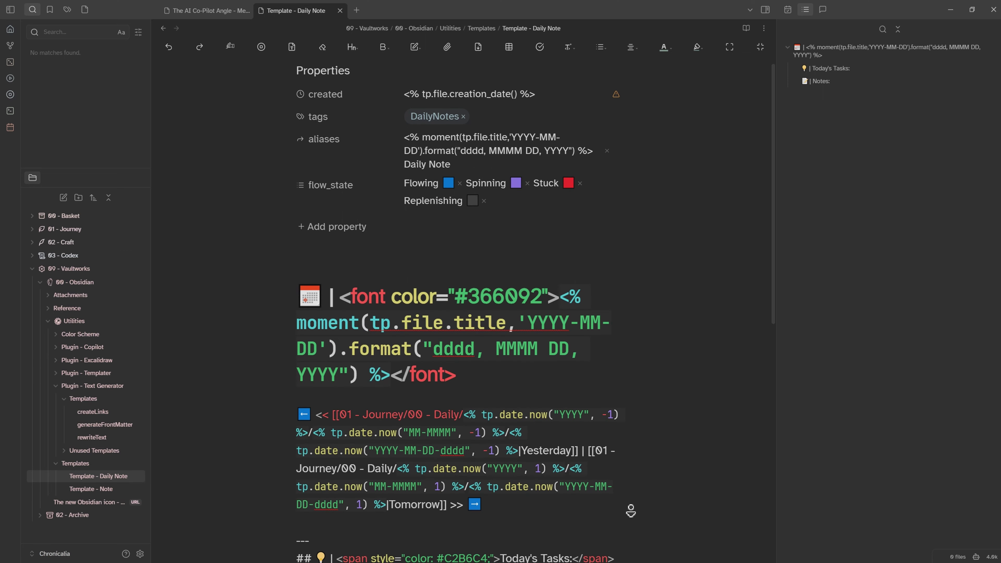
Review the Template - Daily Note code and follow the Yesterday and Tomorrow links between the December 24 and 23, 2024 daily notes
{"action": "scroll", "coordinate": [631, 512], "scroll_direction": "down", "scroll_amount": 1}
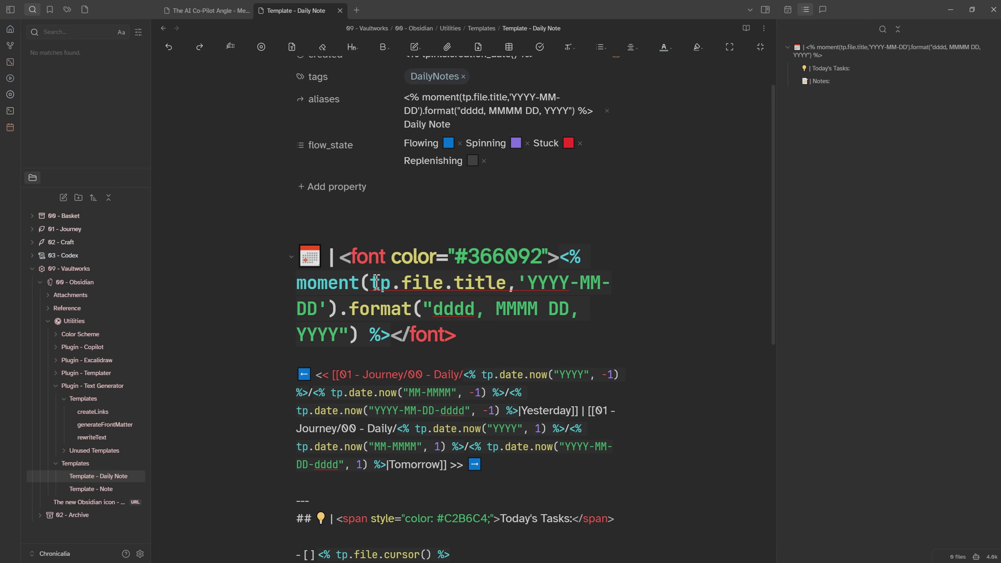
{"action": "scroll", "coordinate": [646, 447], "scroll_direction": "down", "scroll_amount": 3}
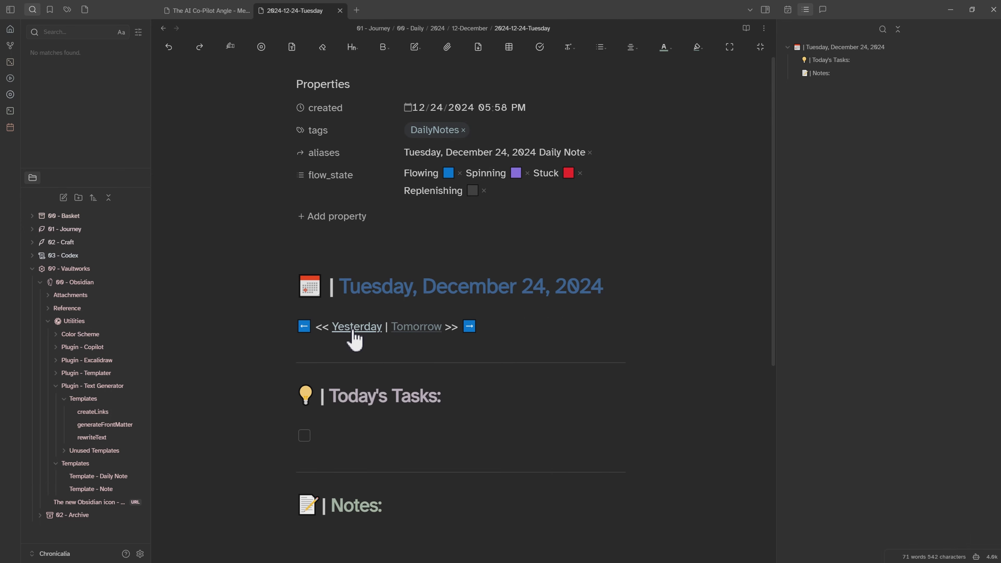
{"action": "left_click", "coordinate": [354, 330]}
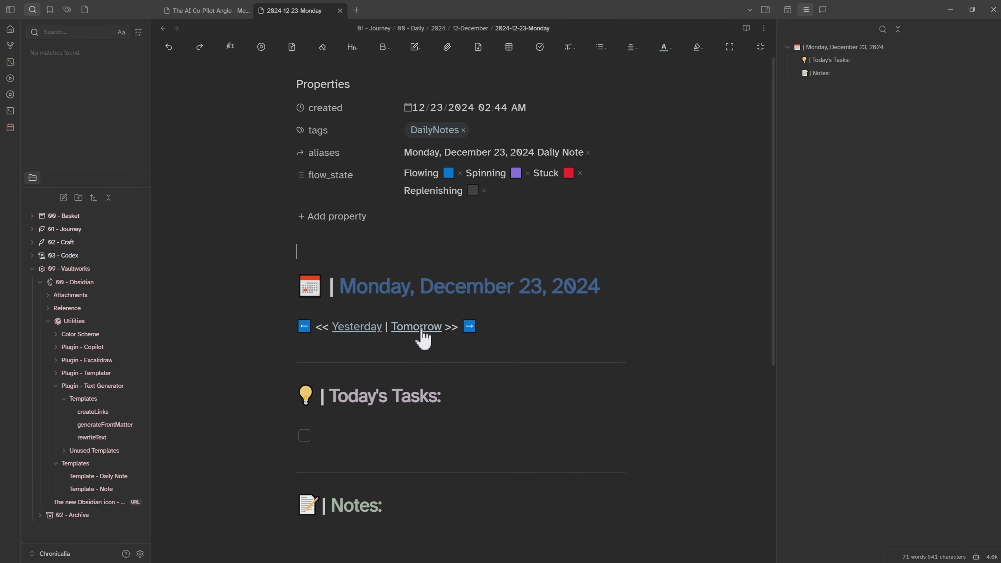
{"action": "left_click", "coordinate": [419, 330]}
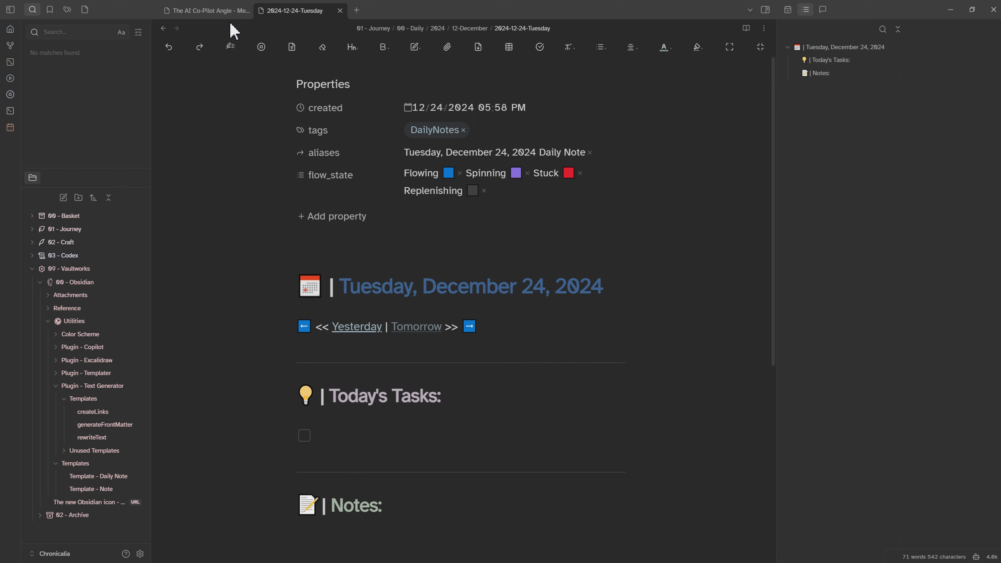
Add suggested internal links at the end of The AI Co-Pilot Angle metadata note with the Get Links for Your Content template
{"action": "left_click", "coordinate": [216, 11]}
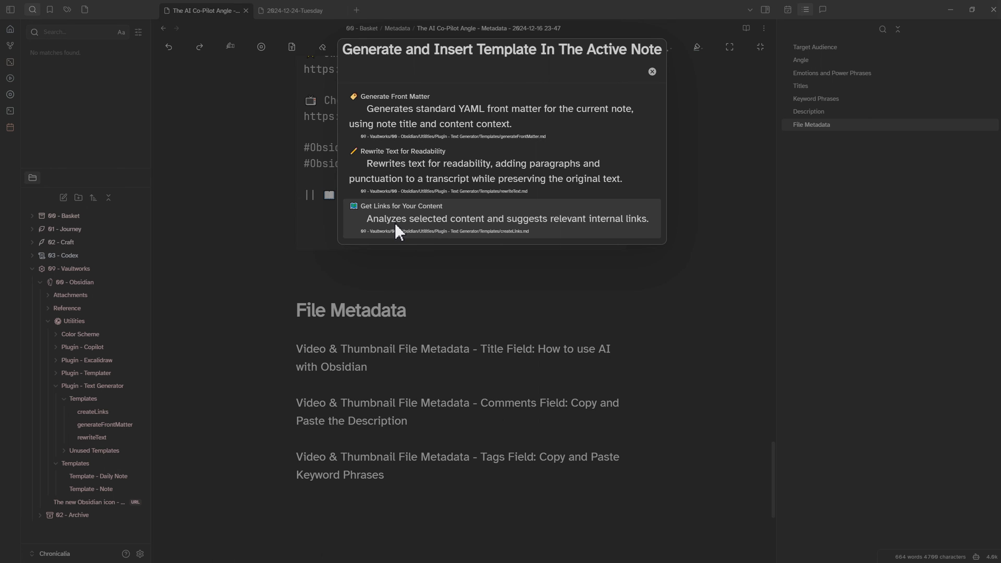
{"action": "left_click", "coordinate": [399, 233]}
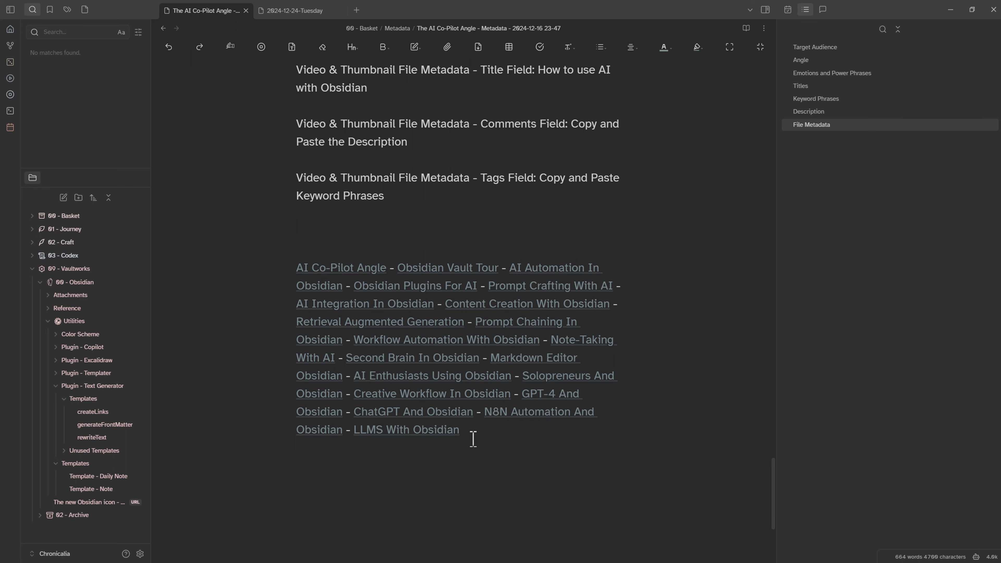
{"action": "key", "text": "ctrl+q"}
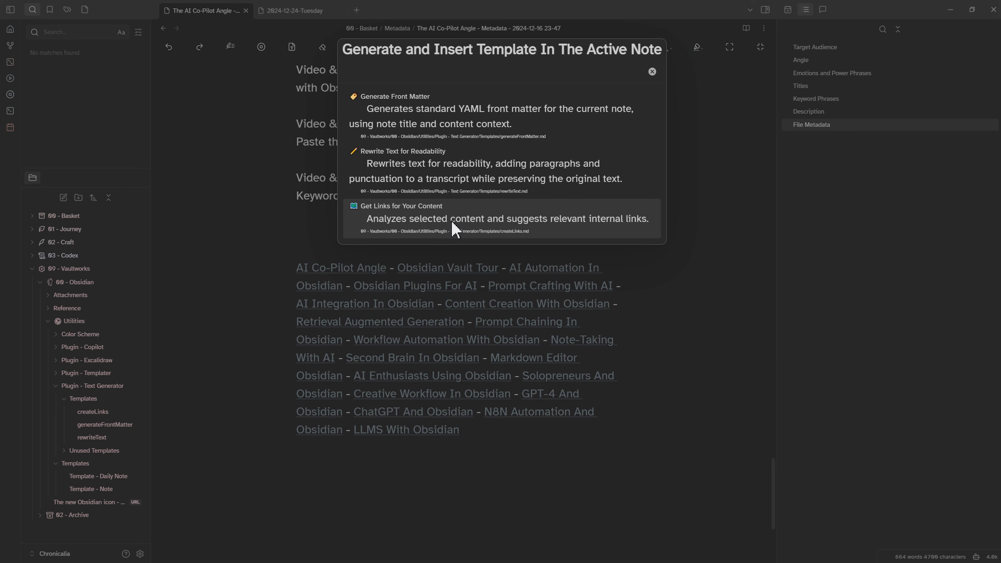
{"action": "left_click", "coordinate": [289, 10]}
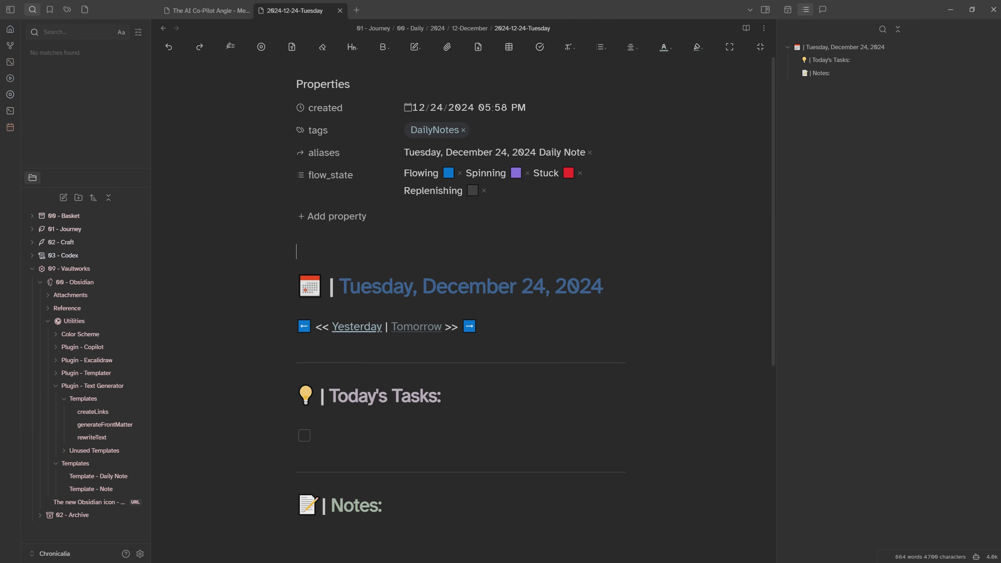
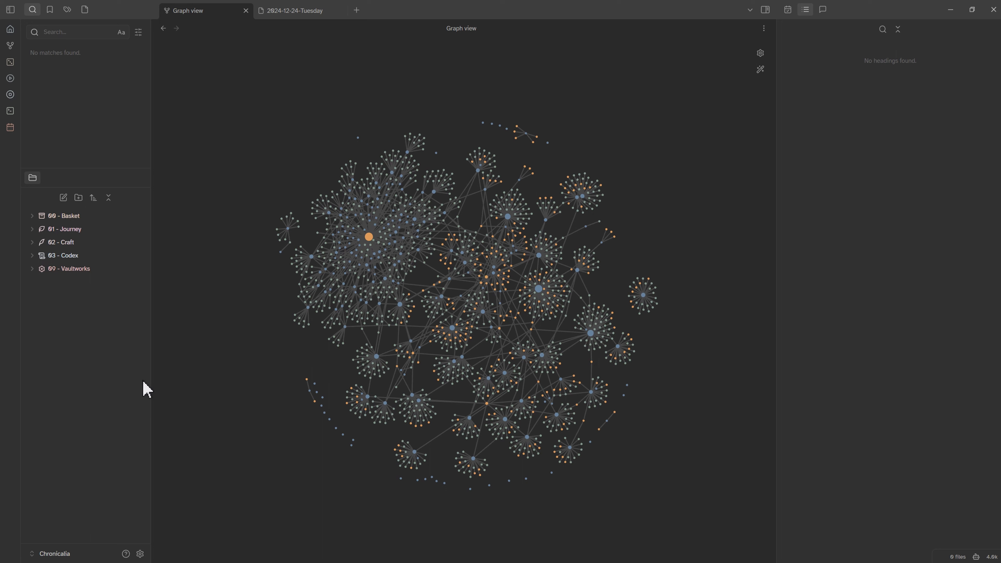
Browse the 02 - Craft, 03 - Codex and I versus AI folders and view the Iconize plugin's page
{"action": "left_click", "coordinate": [35, 250]}
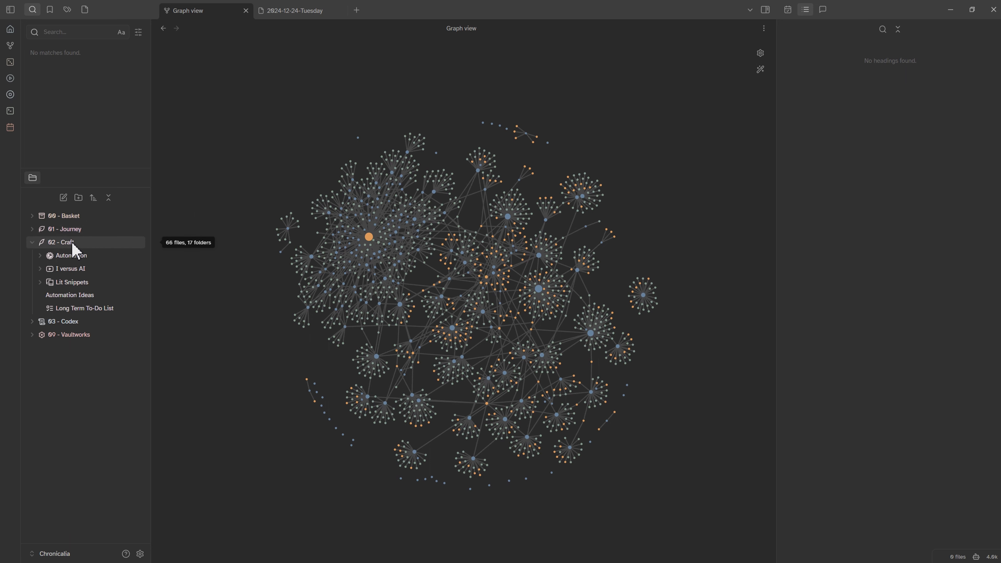
{"action": "left_click", "coordinate": [31, 322]}
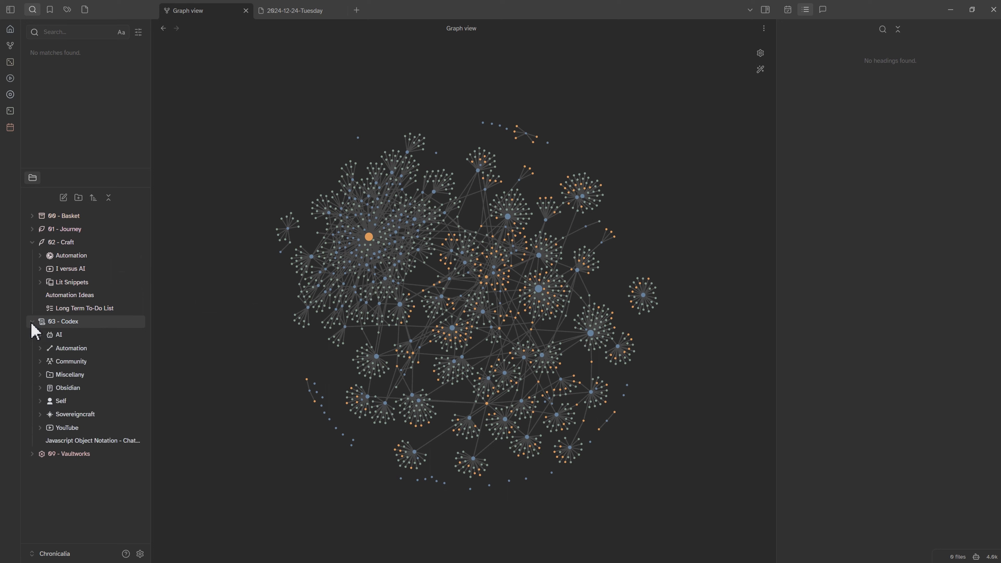
{"action": "left_click", "coordinate": [31, 323]}
{"action": "left_click", "coordinate": [40, 269]}
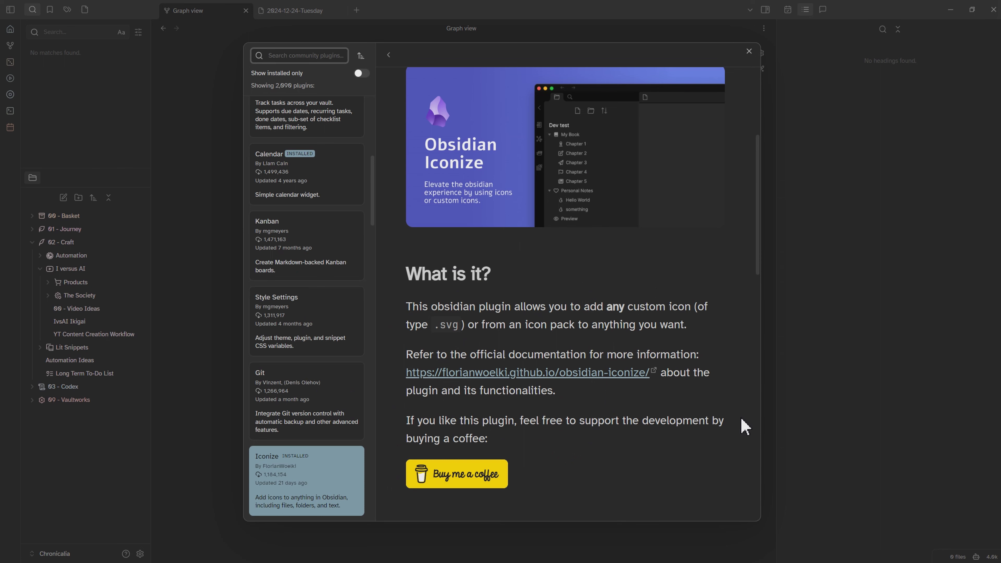
{"action": "scroll", "coordinate": [745, 426], "scroll_direction": "up", "scroll_amount": 5}
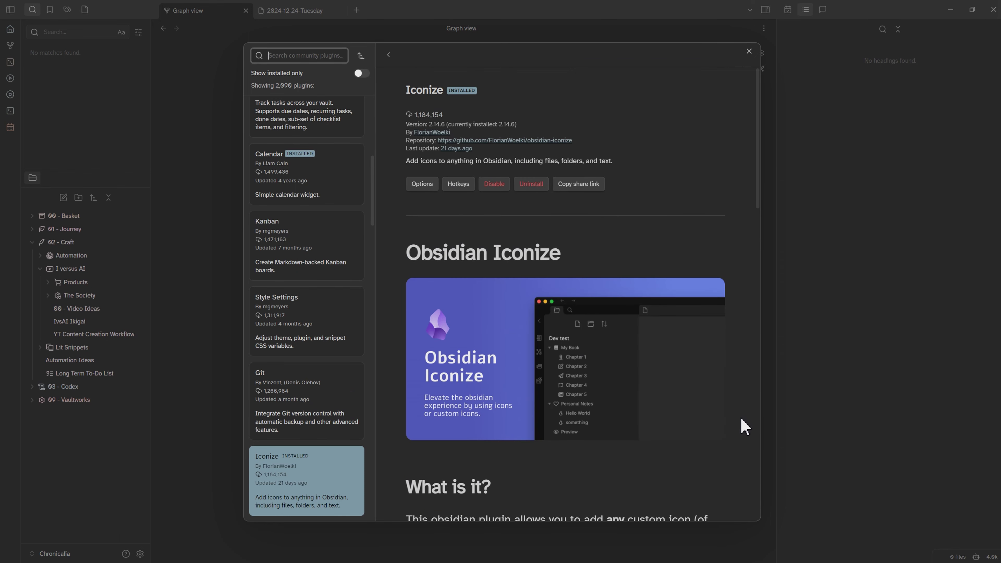
Look through the Iconize plugin page and the File Color plugin's description and usage instructions
{"action": "scroll", "coordinate": [749, 487], "scroll_direction": "down", "scroll_amount": 3}
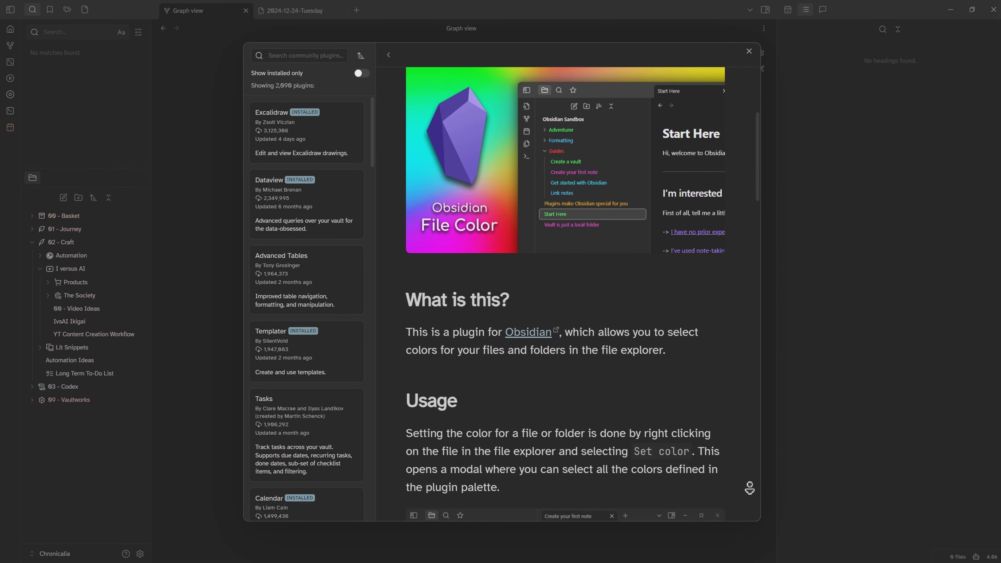
{"action": "scroll", "coordinate": [749, 487], "scroll_direction": "down", "scroll_amount": 5}
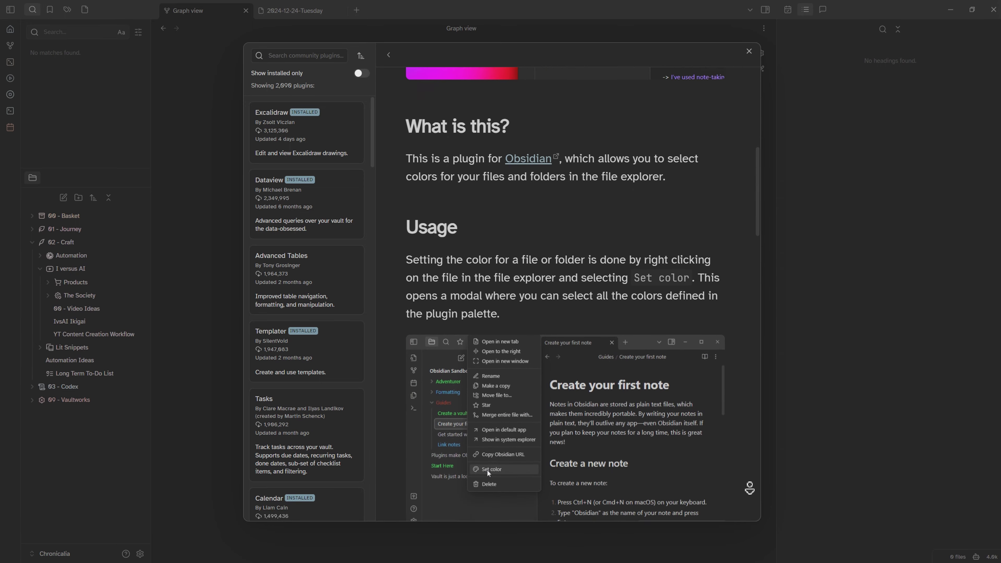
{"action": "scroll", "coordinate": [749, 488], "scroll_direction": "down", "scroll_amount": 5}
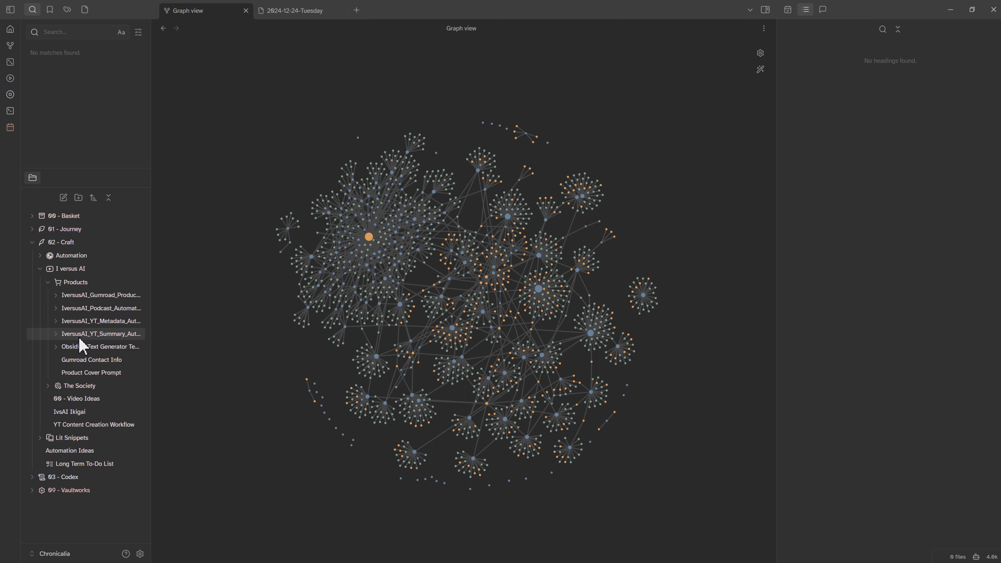
Open the Transcript Breakdown prompt note in the IversusAI_YT_Summary_Automation folder's YT Transcript Summary - Prompts and read through it
{"action": "left_click", "coordinate": [55, 336]}
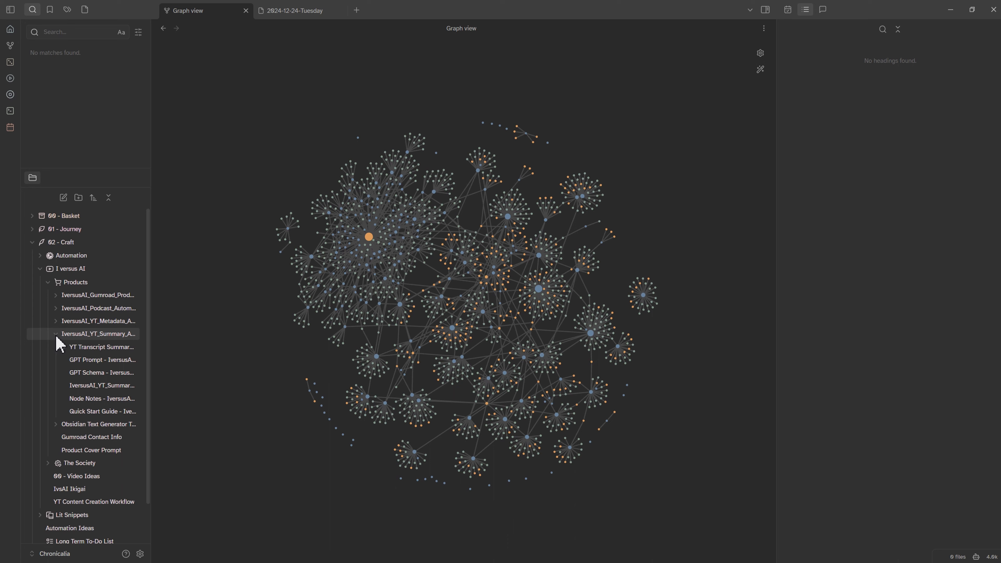
{"action": "left_click", "coordinate": [63, 350]}
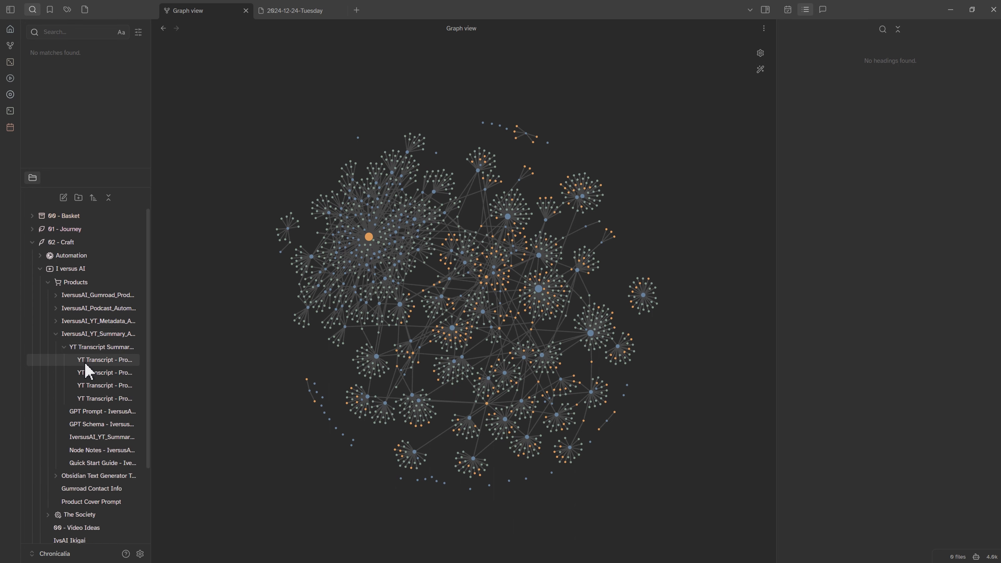
{"action": "left_click", "coordinate": [91, 387]}
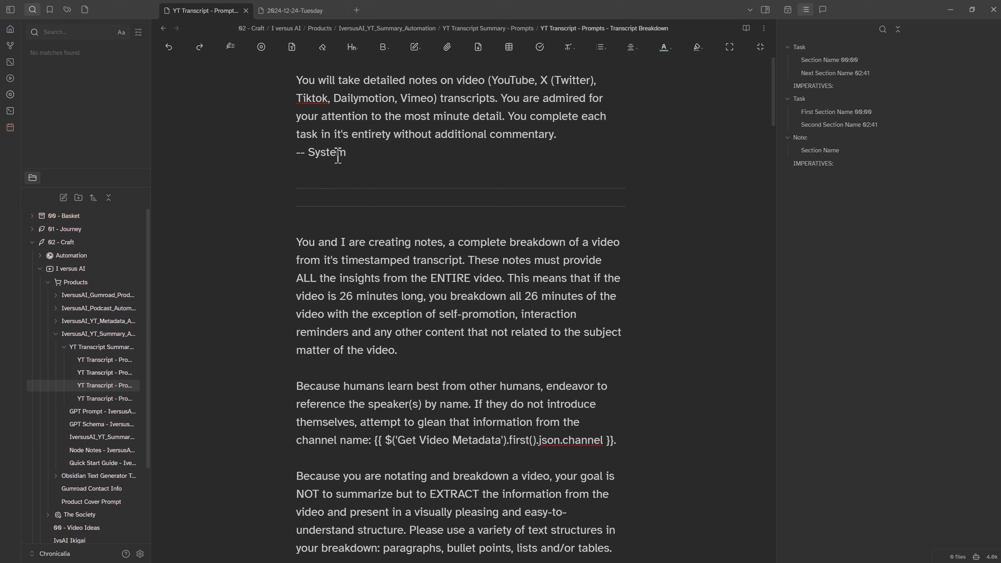
{"action": "scroll", "coordinate": [390, 298], "scroll_direction": "down", "scroll_amount": 8}
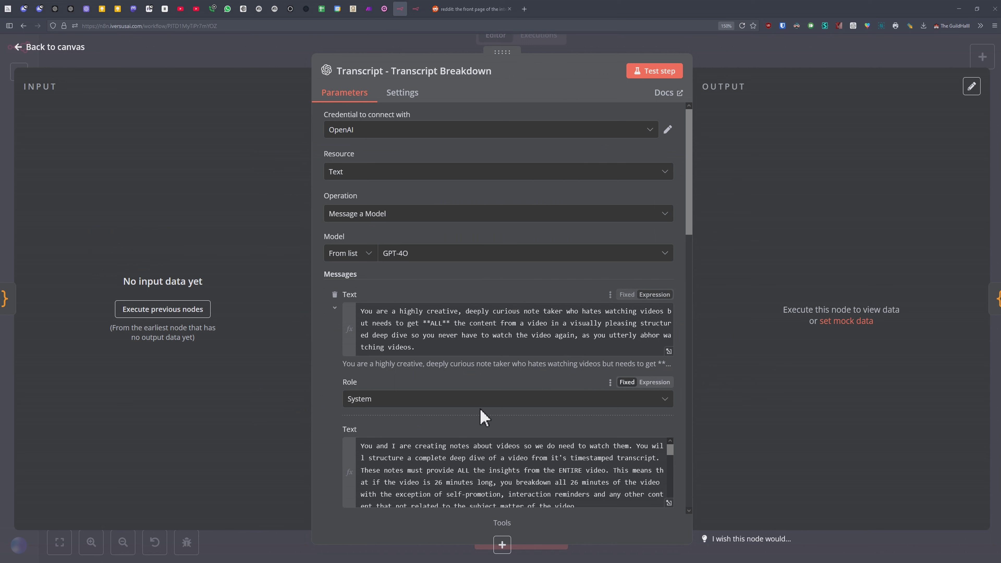
Compare the Transcript Breakdown note with the n8n node's messages, expanding the third message's expression, and return to Obsidian
{"action": "scroll", "coordinate": [578, 286], "scroll_direction": "down", "scroll_amount": 3}
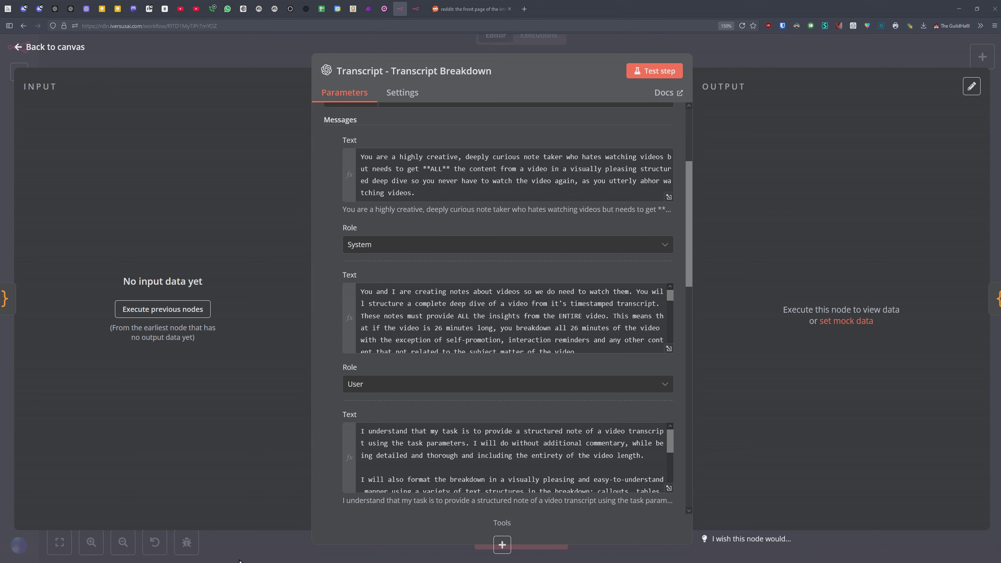
{"action": "key", "text": "alt+Tab"}
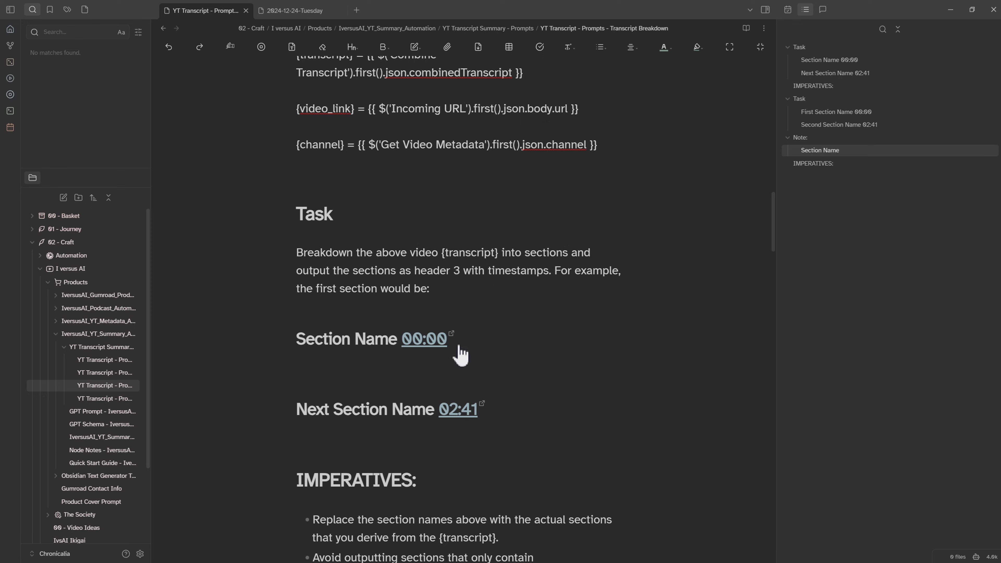
{"action": "key", "text": "alt+Tab"}
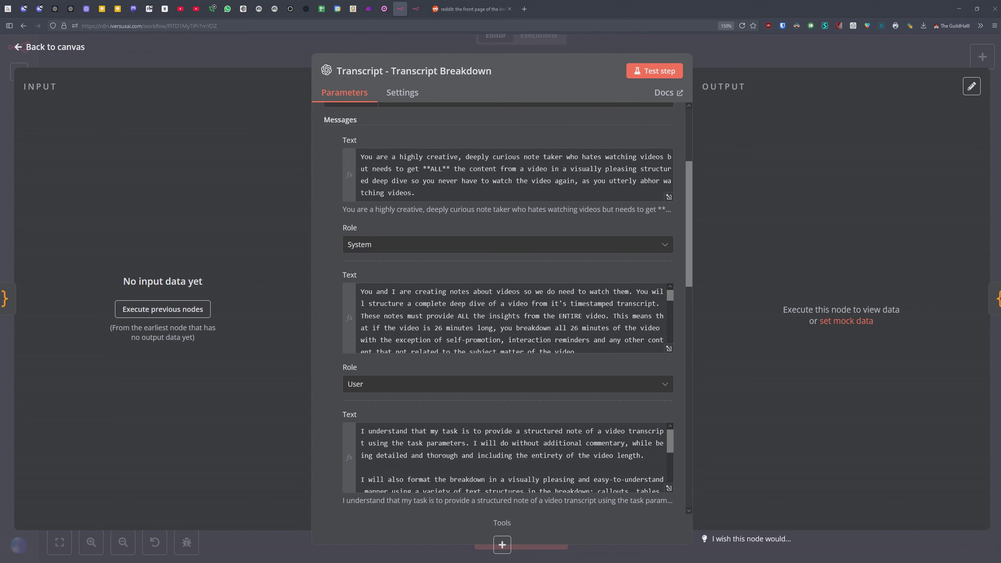
{"action": "left_click", "coordinate": [669, 489]}
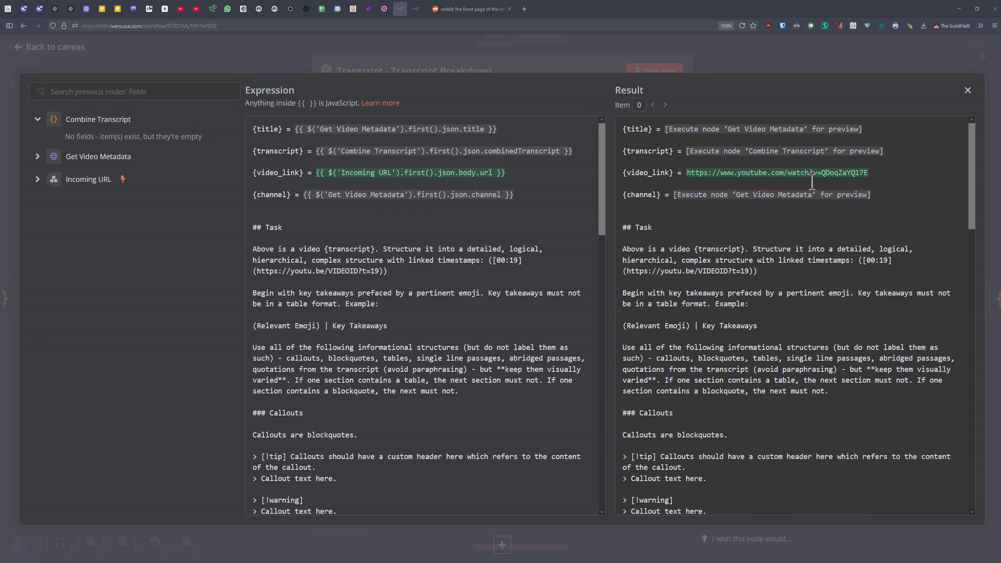
{"action": "key", "text": "alt+Tab"}
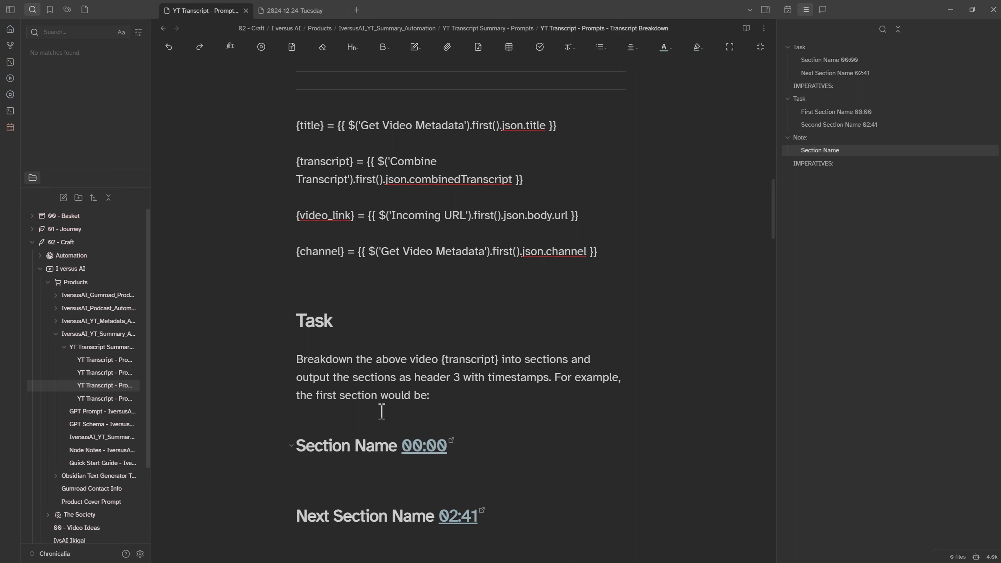
Switch the Transcript Breakdown note to source mode and inspect the Markdown for its headings, timestamp links and bold text
{"action": "right_click", "coordinate": [390, 376]}
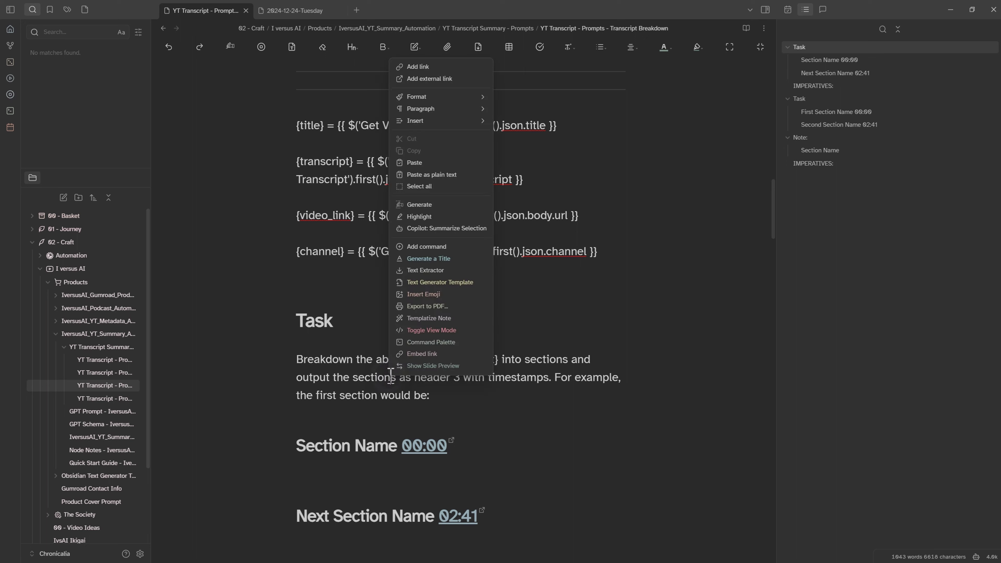
{"action": "left_click", "coordinate": [429, 330]}
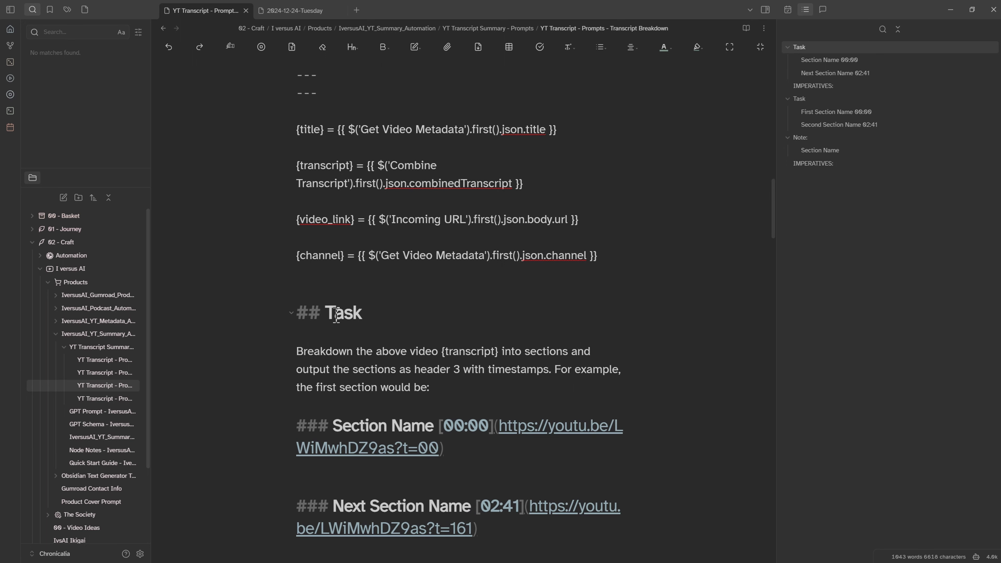
{"action": "scroll", "coordinate": [350, 347], "scroll_direction": "down", "scroll_amount": 5}
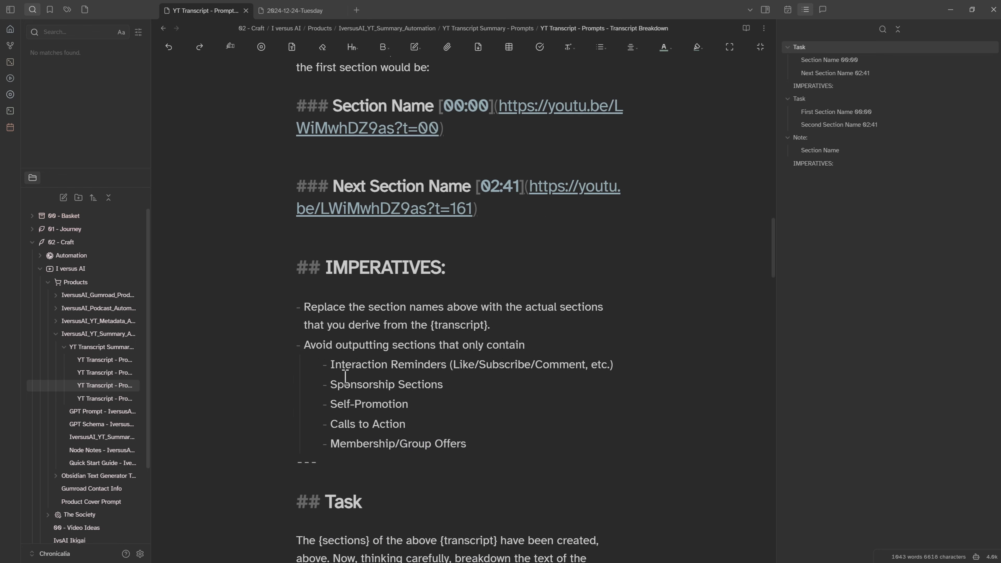
{"action": "scroll", "coordinate": [363, 457], "scroll_direction": "down", "scroll_amount": 3}
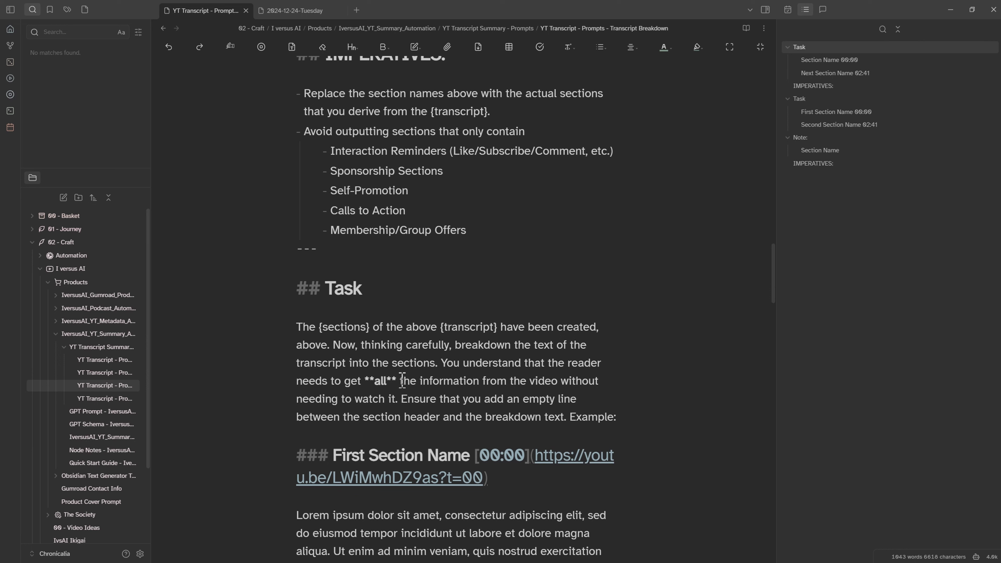
{"action": "left_click_drag", "start_coordinate": [400, 379], "coordinate": [365, 377]}
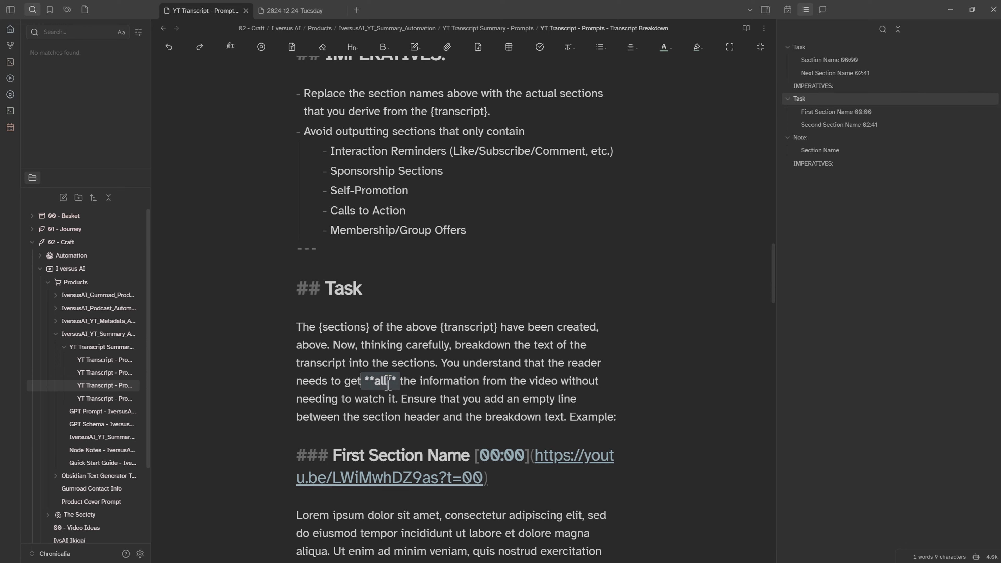
{"action": "left_click", "coordinate": [404, 385]}
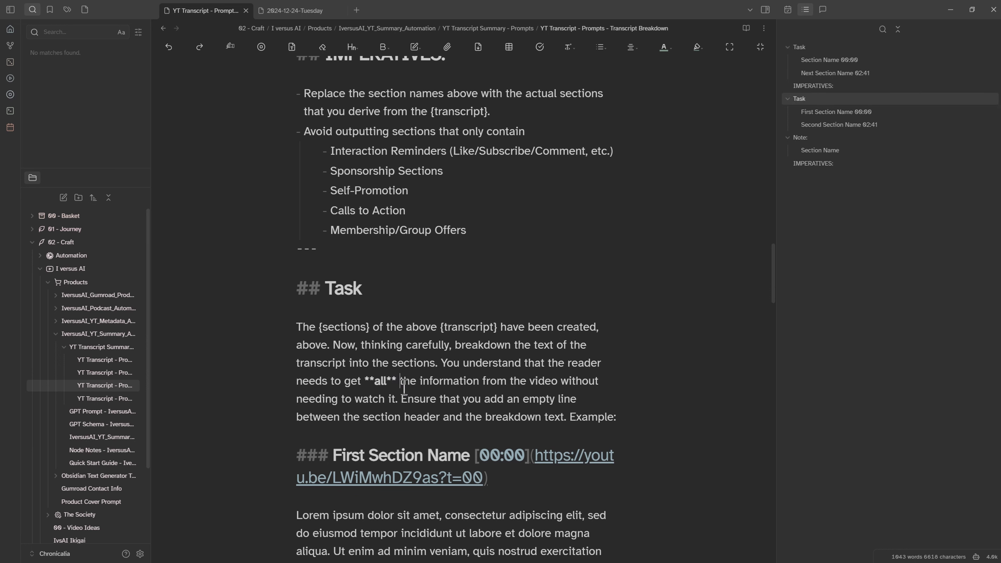
Return the Transcript Breakdown note to its formatted view and look at the editing toolbar's formatting options
{"action": "right_click", "coordinate": [432, 326]}
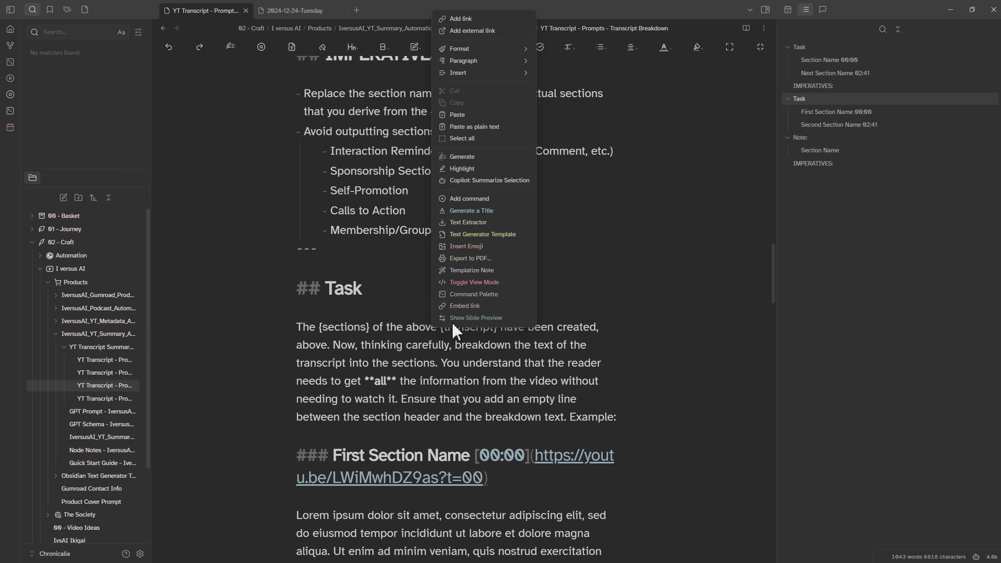
{"action": "left_click", "coordinate": [469, 283]}
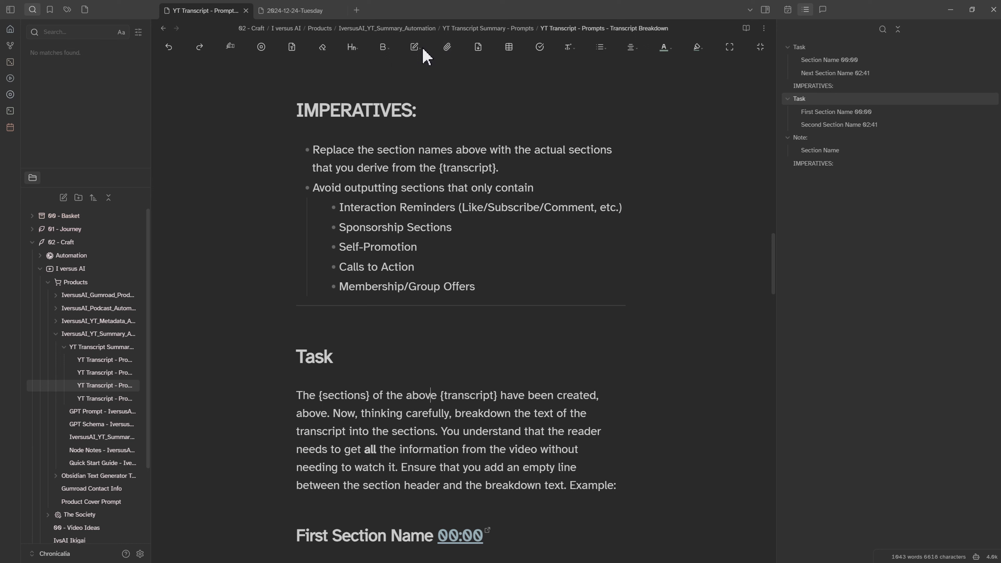
{"action": "mouse_move", "coordinate": [383, 55]}
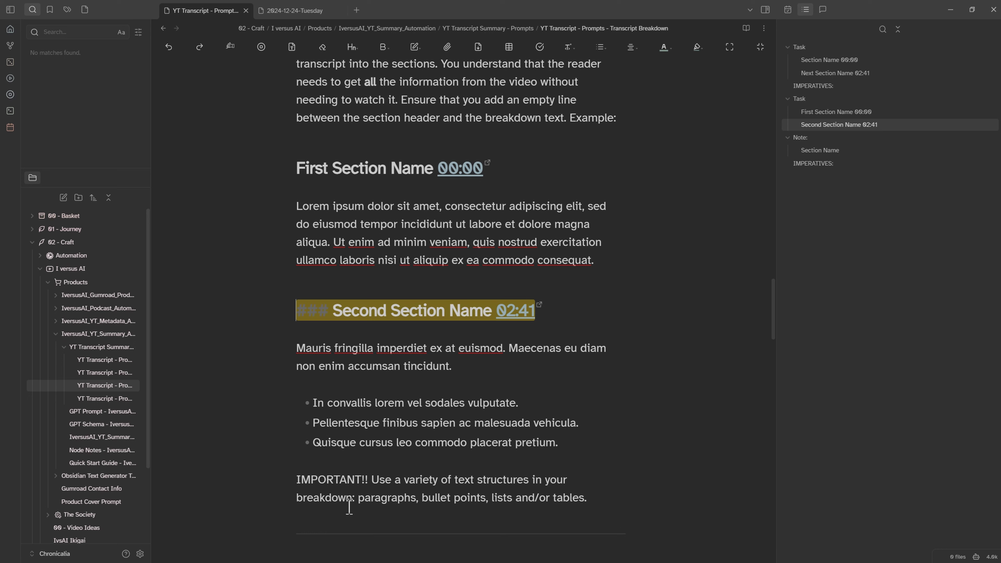
Review the Quick Start Guide note for IversusAI_YT_Metadata_Automation and view its Export to PDF settings without exporting
{"action": "left_click", "coordinate": [101, 349]}
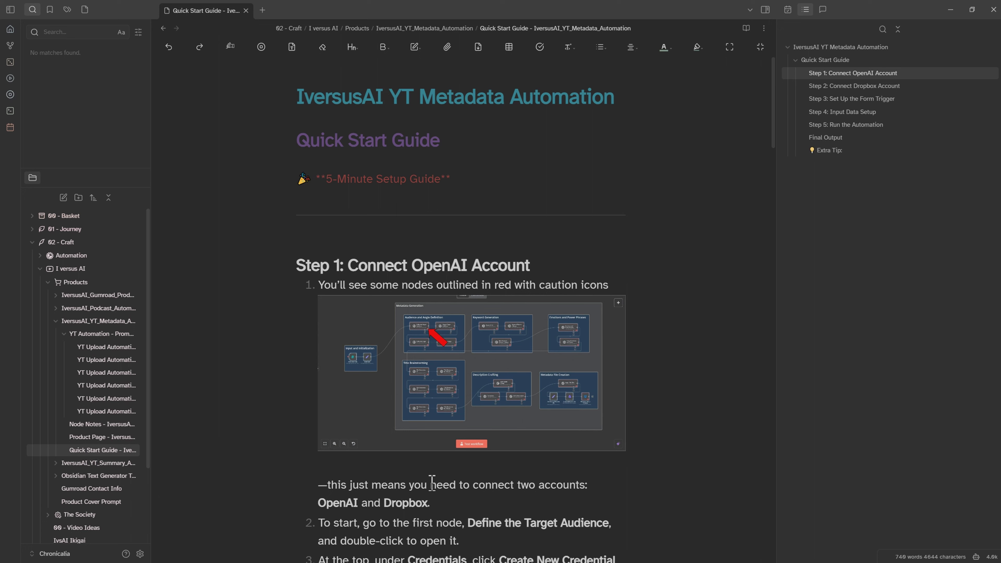
{"action": "scroll", "coordinate": [432, 481], "scroll_direction": "down", "scroll_amount": 2}
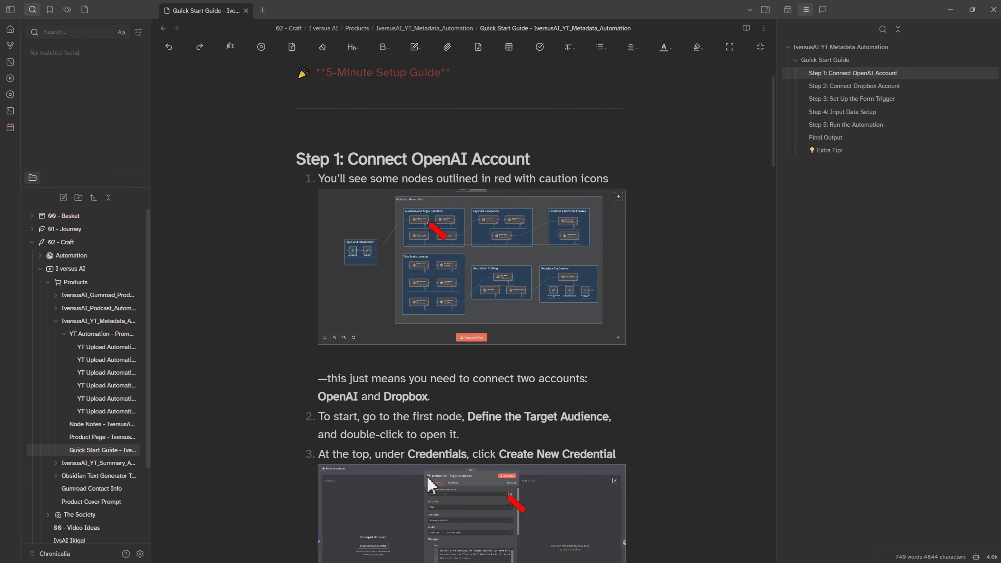
{"action": "scroll", "coordinate": [431, 482], "scroll_direction": "up", "scroll_amount": 2}
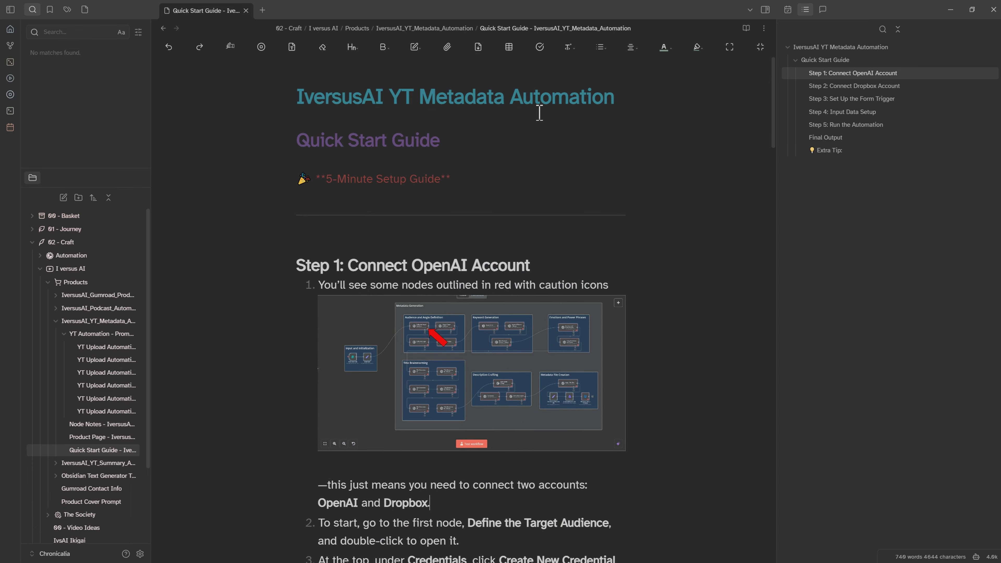
{"action": "scroll", "coordinate": [347, 393], "scroll_direction": "down", "scroll_amount": 5}
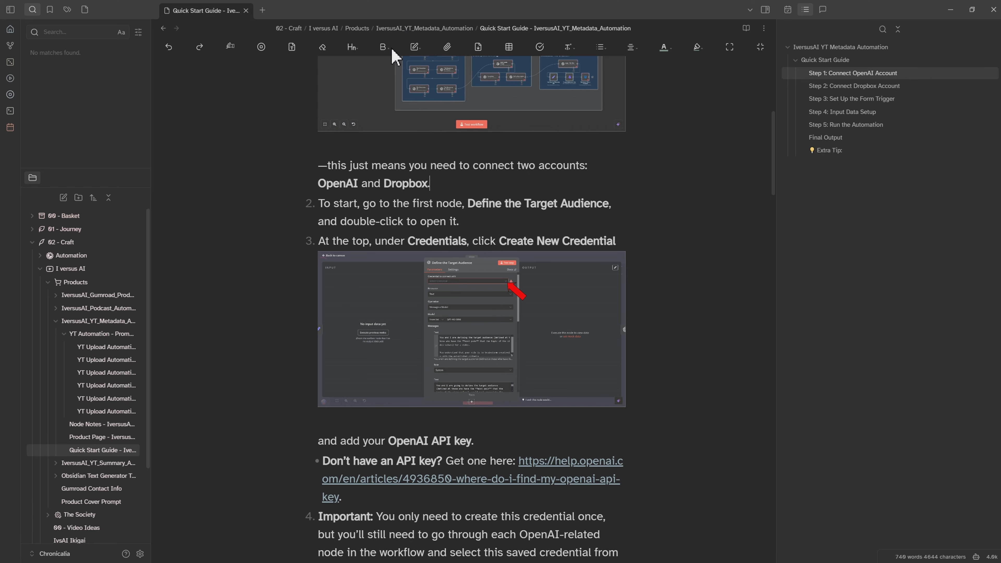
{"action": "left_click", "coordinate": [478, 46]}
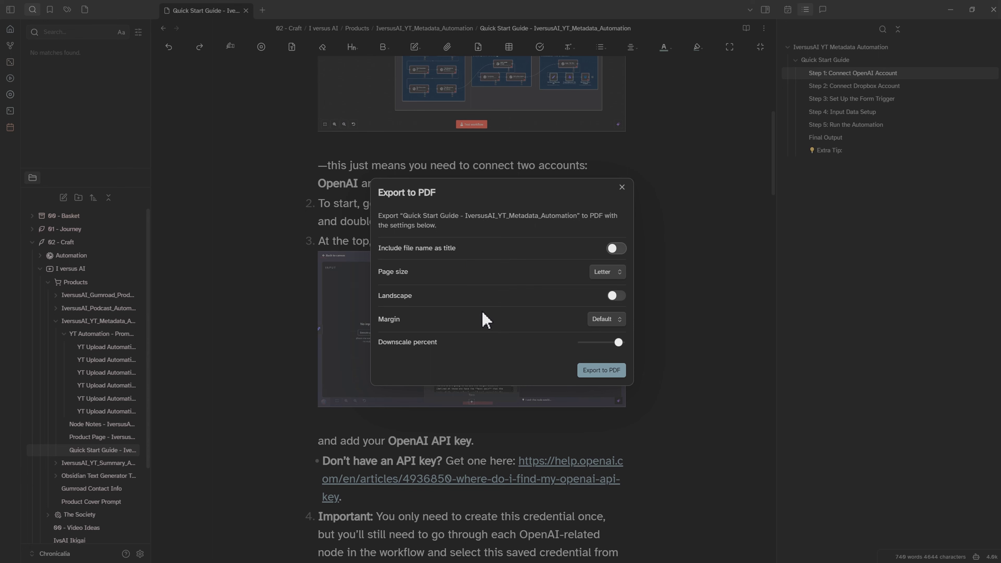
{"action": "left_click", "coordinate": [622, 187]}
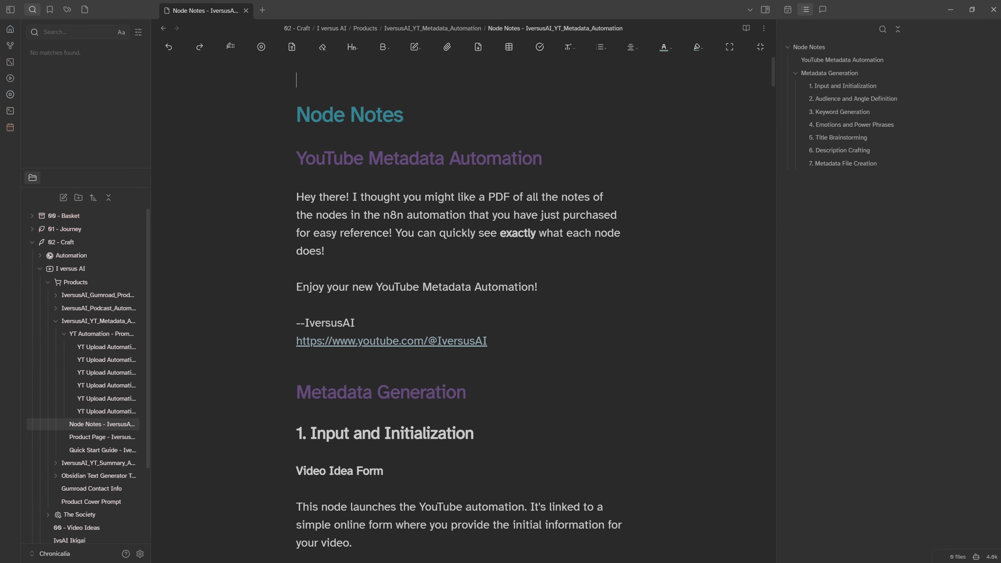
Read the IversusAI_YT_Metadata_Automation Node Notes from the introduction through the Input Data section
{"action": "double_click", "coordinate": [528, 468]}
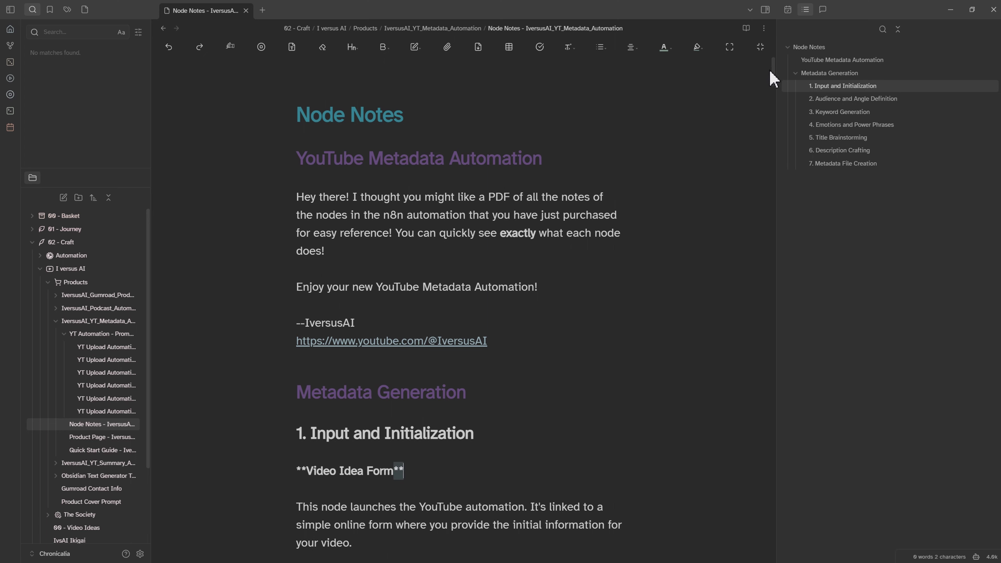
{"action": "left_click_drag", "start_coordinate": [776, 71], "coordinate": [781, 123]}
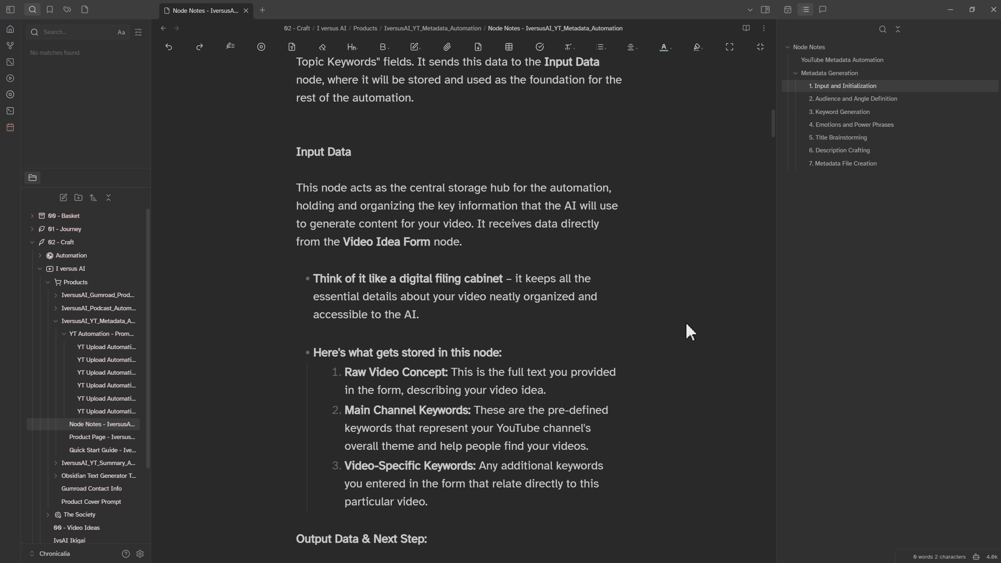
{"action": "scroll", "coordinate": [479, 444], "scroll_direction": "down", "scroll_amount": 4}
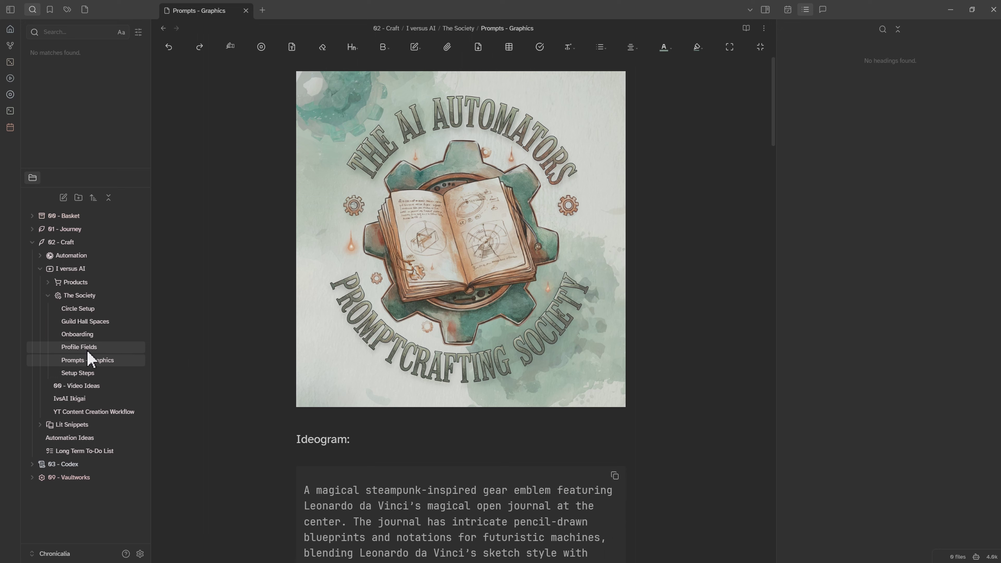
Browse the Onboarding, Profile Fields and Circle Setup notes in The Society folder
{"action": "left_click", "coordinate": [77, 334]}
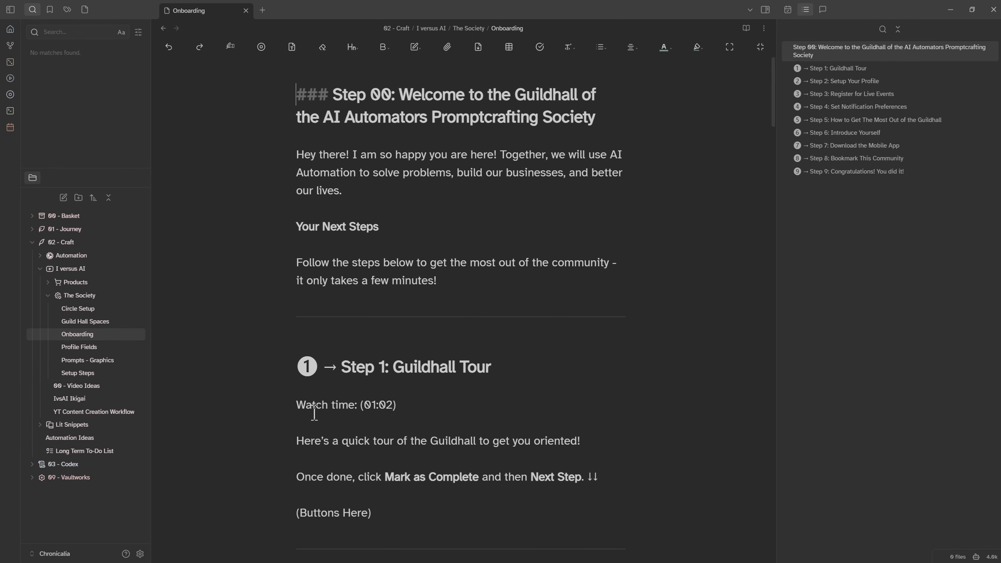
{"action": "left_click", "coordinate": [79, 347]}
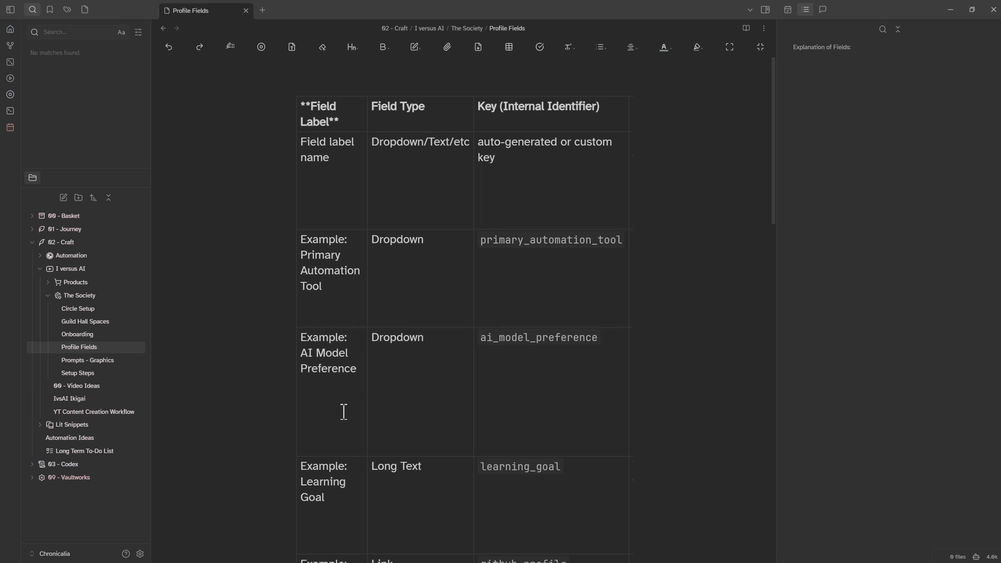
{"action": "scroll", "coordinate": [416, 472], "scroll_direction": "down", "scroll_amount": 10}
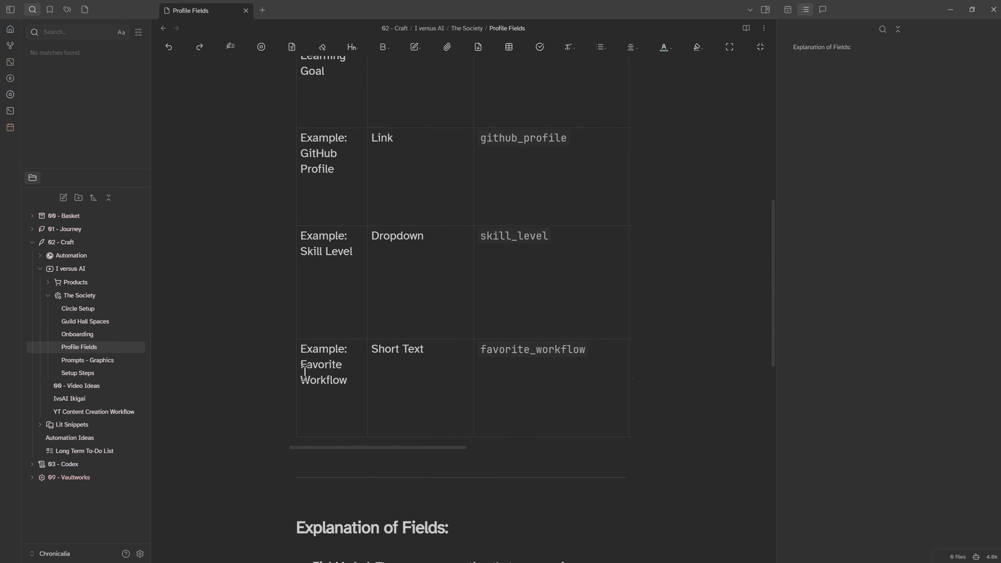
{"action": "scroll", "coordinate": [436, 426], "scroll_direction": "down", "scroll_amount": 5}
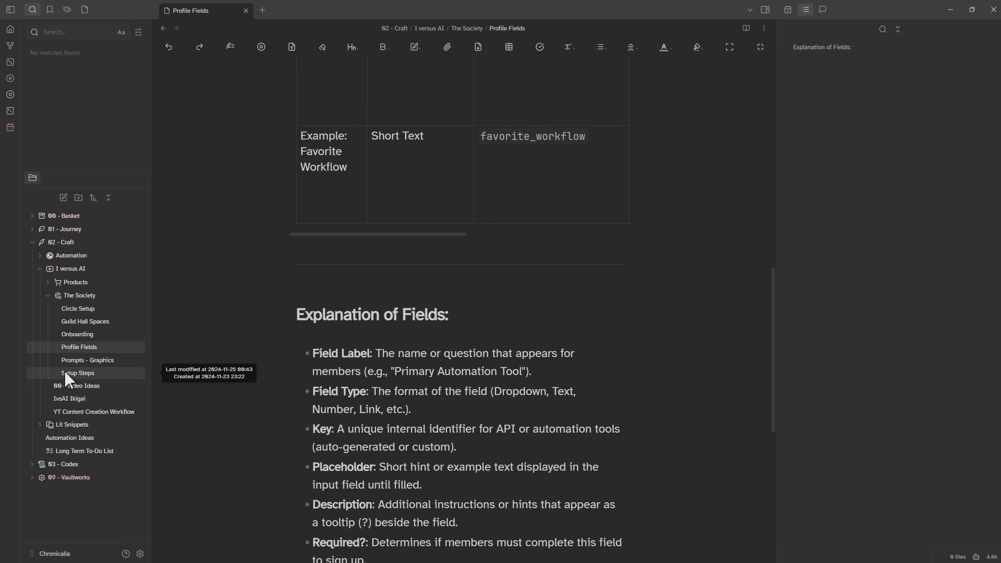
{"action": "left_click", "coordinate": [78, 309]}
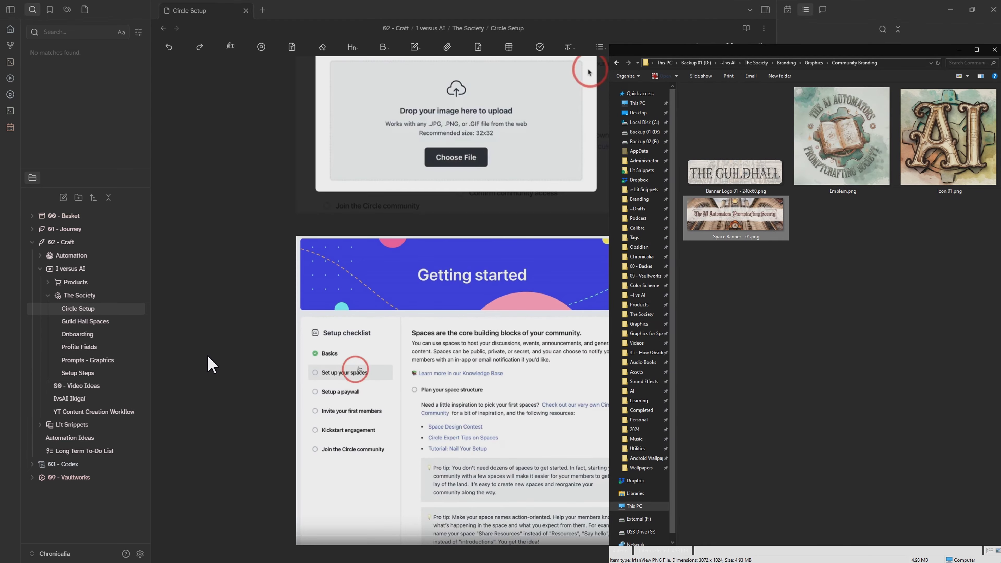
Bring the Circle Setup note back in front of the Community Branding file window
{"action": "left_click", "coordinate": [224, 340]}
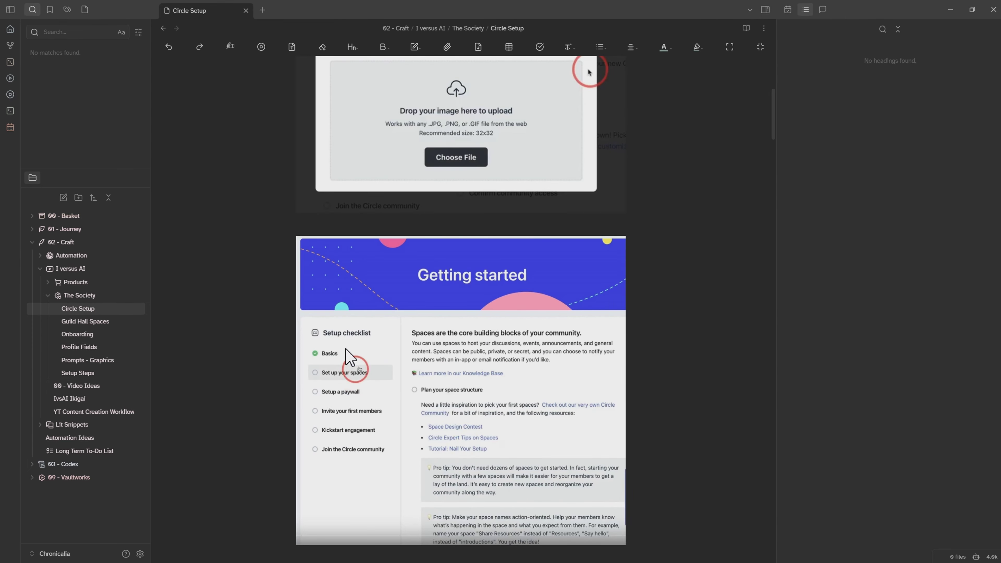
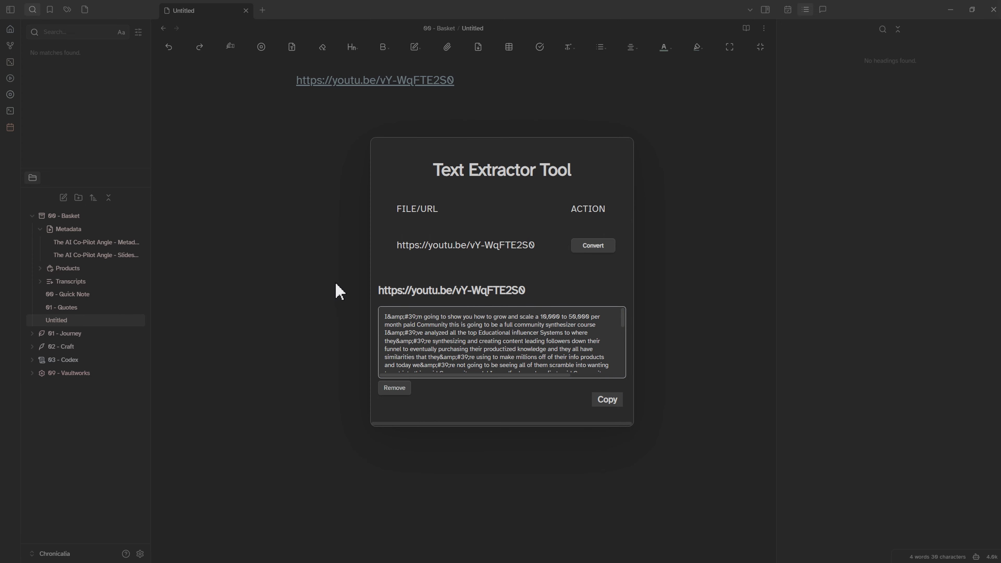
Paste the extracted YouTube transcript into the Untitled note in 00 - Basket, below the video link
{"action": "left_click", "coordinate": [300, 136]}
{"action": "key", "text": "ctrl+v"}
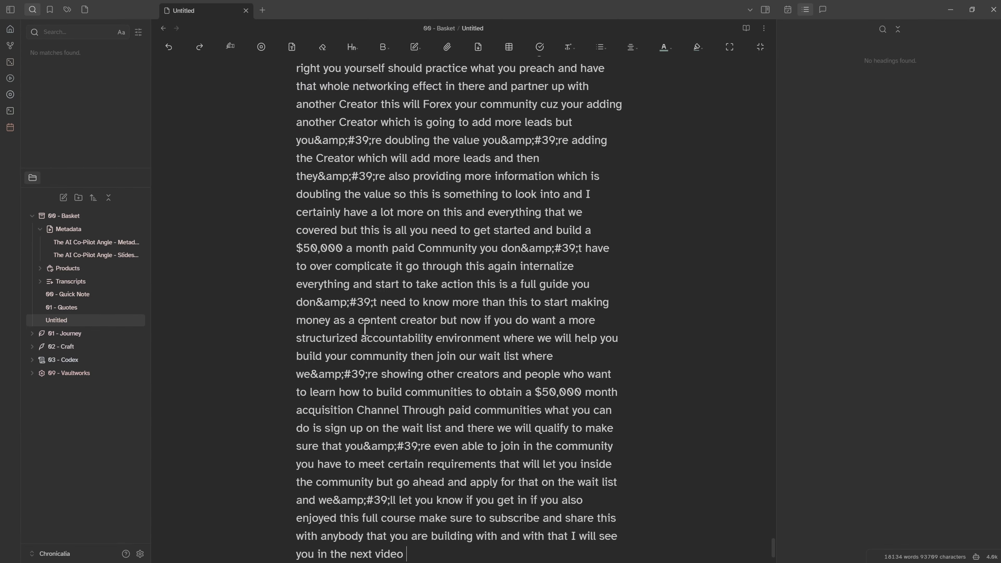
{"action": "scroll", "coordinate": [408, 368], "scroll_direction": "down", "scroll_amount": 5}
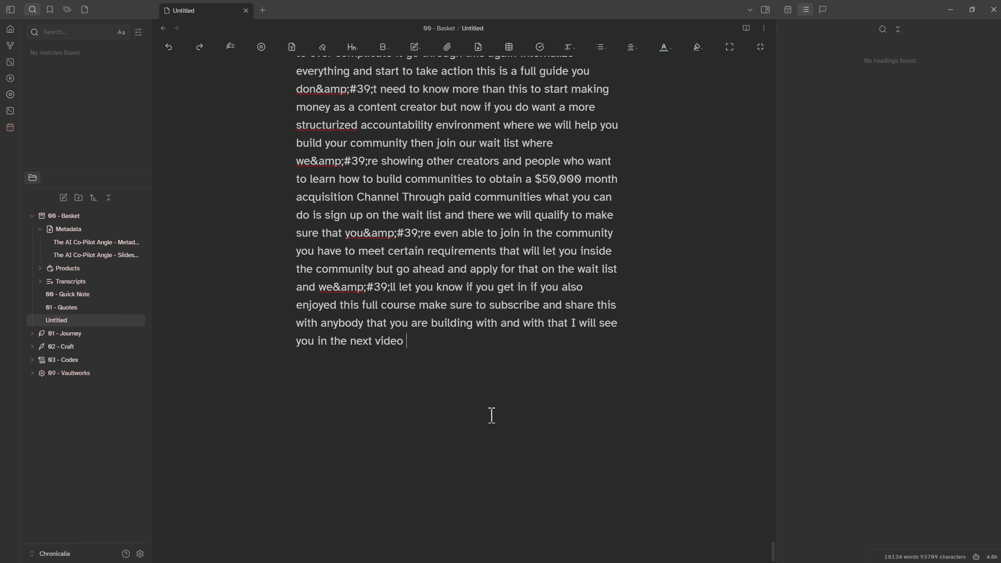
Review the "It's so easy! Automated YouTube/TikTok/Twitter Transcripts" note in the Transcripts folder and return to the Untitled note
{"action": "left_click", "coordinate": [40, 283]}
{"action": "left_click", "coordinate": [94, 307]}
{"action": "scroll", "coordinate": [666, 469], "scroll_direction": "down", "scroll_amount": 5}
{"action": "scroll", "coordinate": [666, 469], "scroll_direction": "down", "scroll_amount": 12}
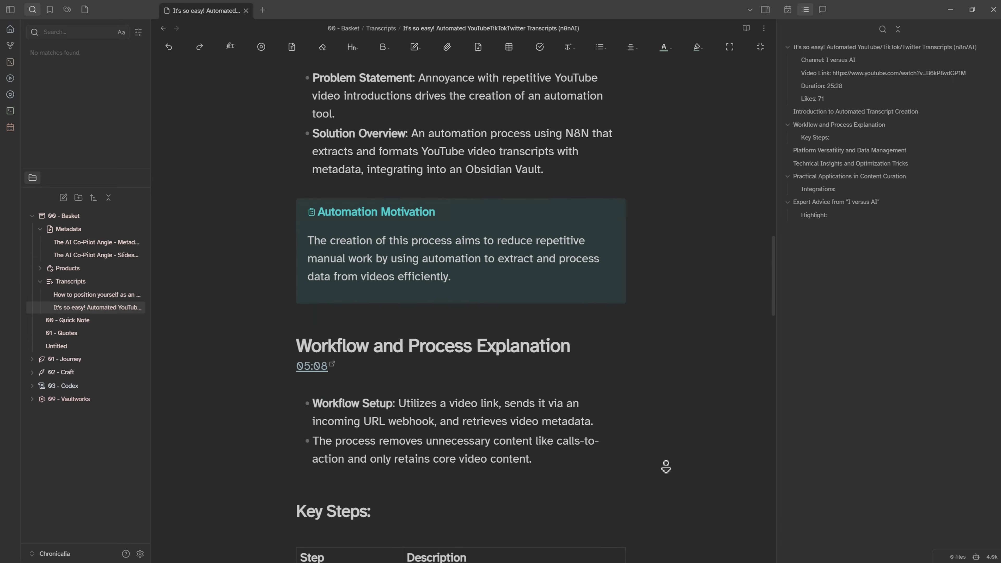
{"action": "key", "text": "ctrl+alt+Left"}
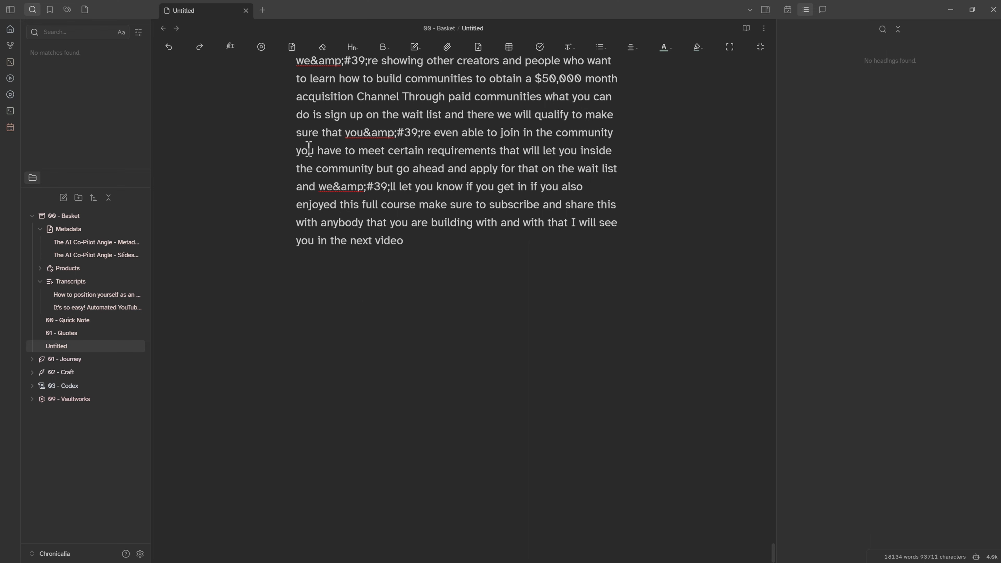
{"action": "left_click", "coordinate": [292, 48]}
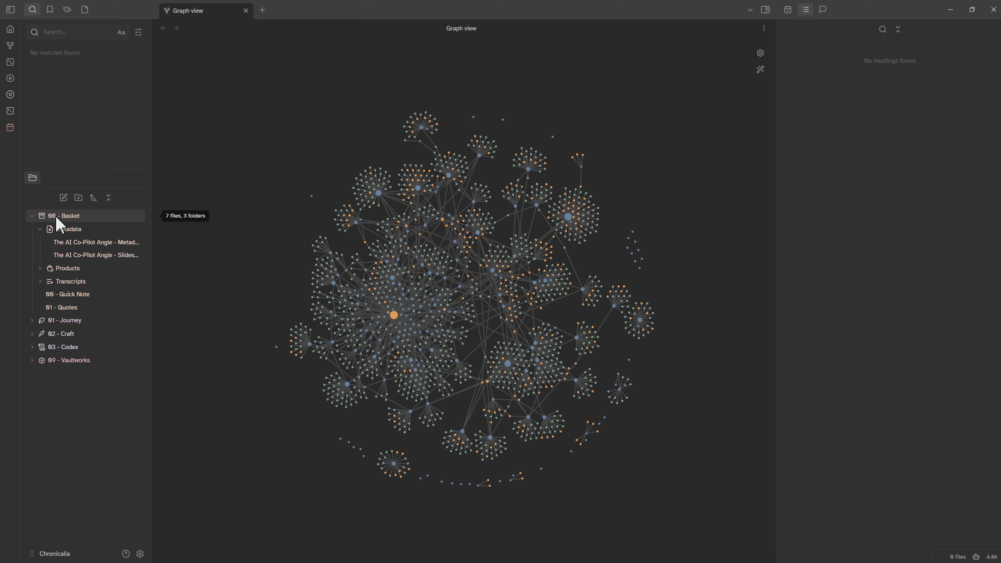
Read the "How to position yourself as an expert" note in Transcripts from its properties to the internal links after the conclusion
{"action": "left_click", "coordinate": [59, 230]}
{"action": "left_click", "coordinate": [67, 255]}
{"action": "left_click", "coordinate": [79, 268]}
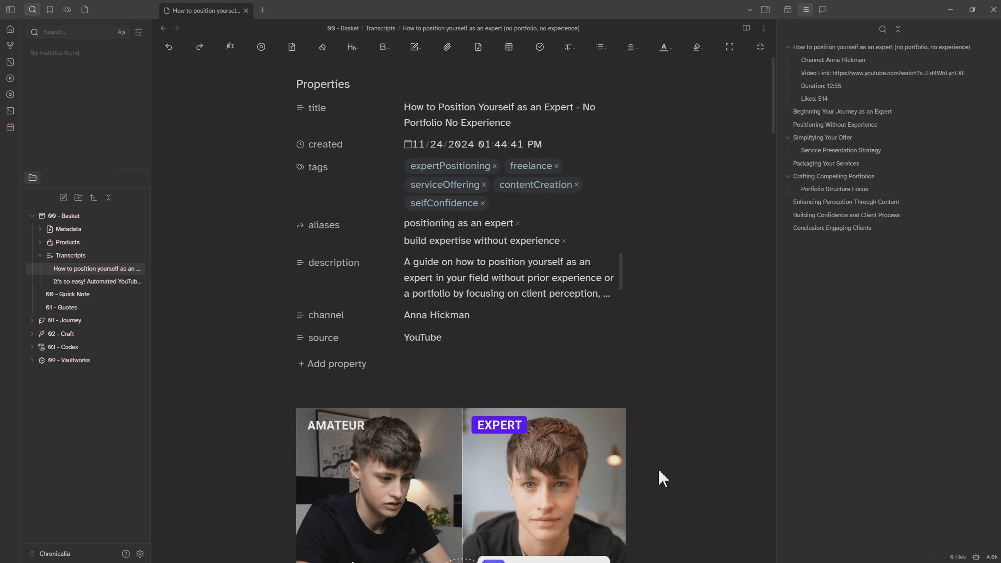
{"action": "middle_click", "coordinate": [650, 473]}
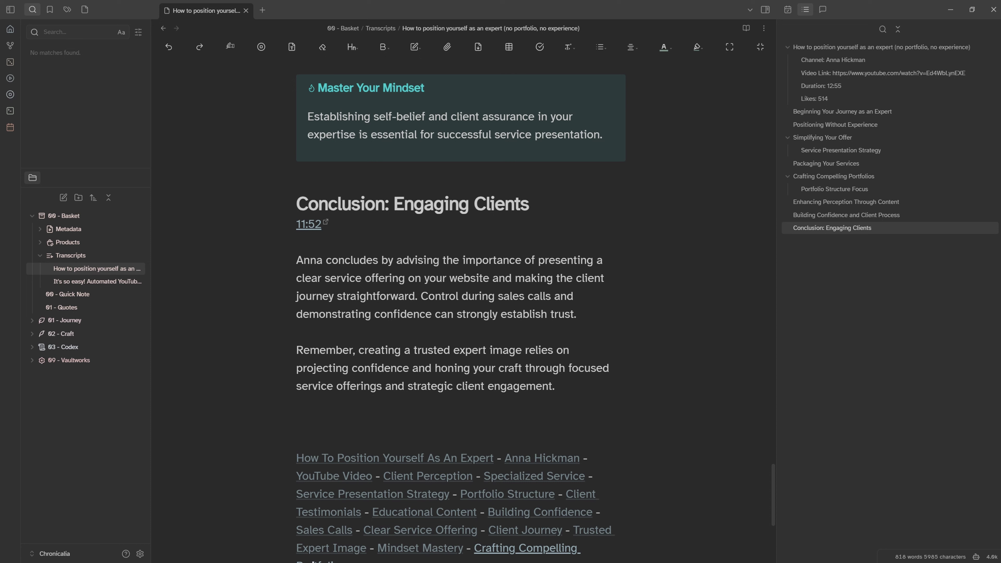
Look at the subfolders of 03 - Codex and 01 - Journey, leaving only the Codex folder expanded
{"action": "left_click", "coordinate": [31, 347]}
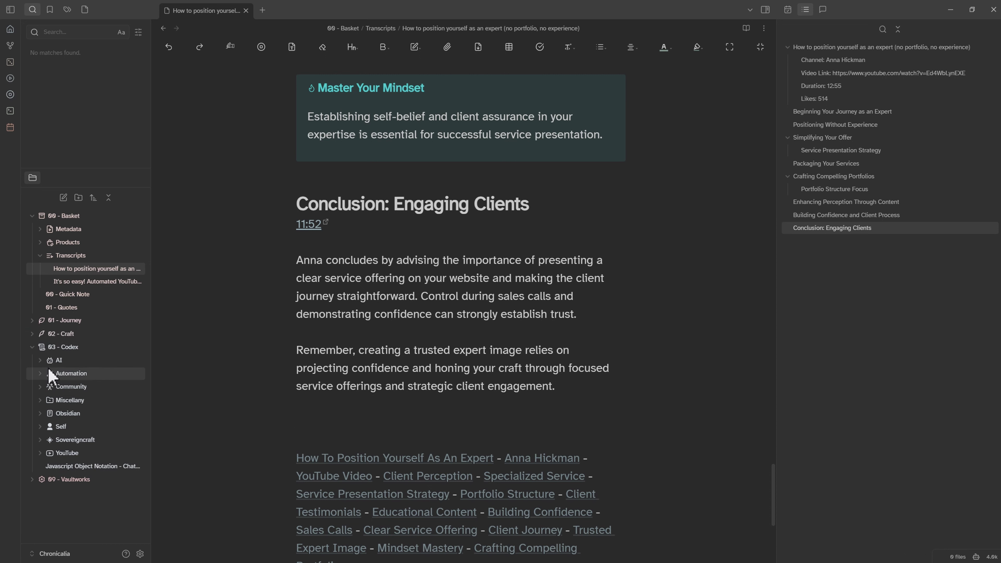
{"action": "left_click", "coordinate": [34, 321]}
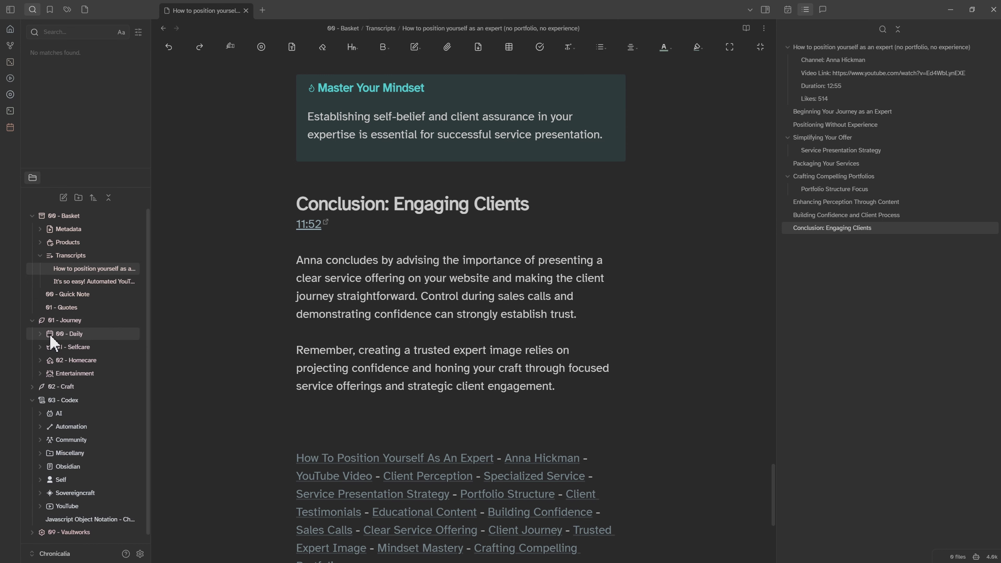
{"action": "left_click", "coordinate": [33, 320]}
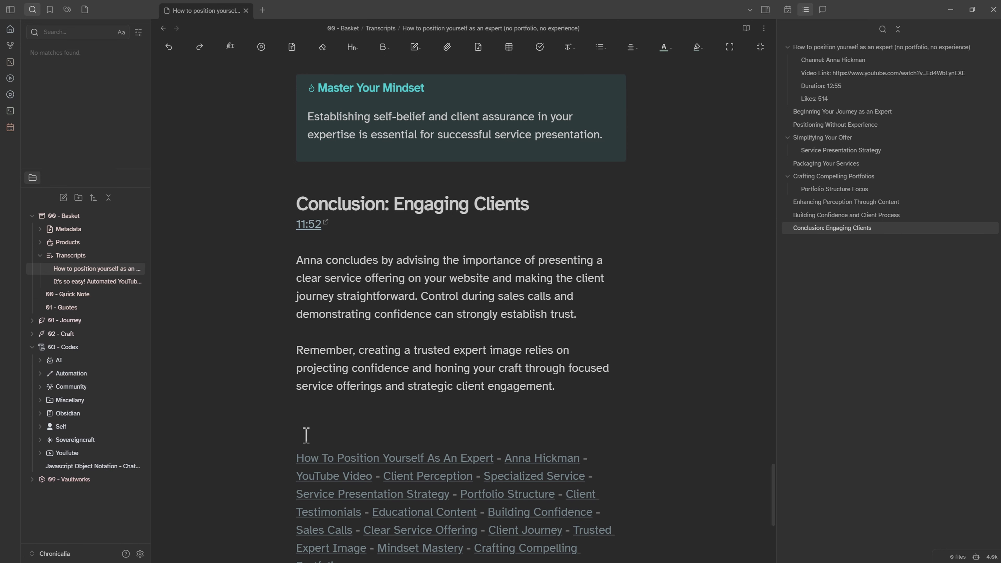
Add the tag #_Sovereigncraft between the note's conclusion and its internal links
{"action": "left_click", "coordinate": [305, 424]}
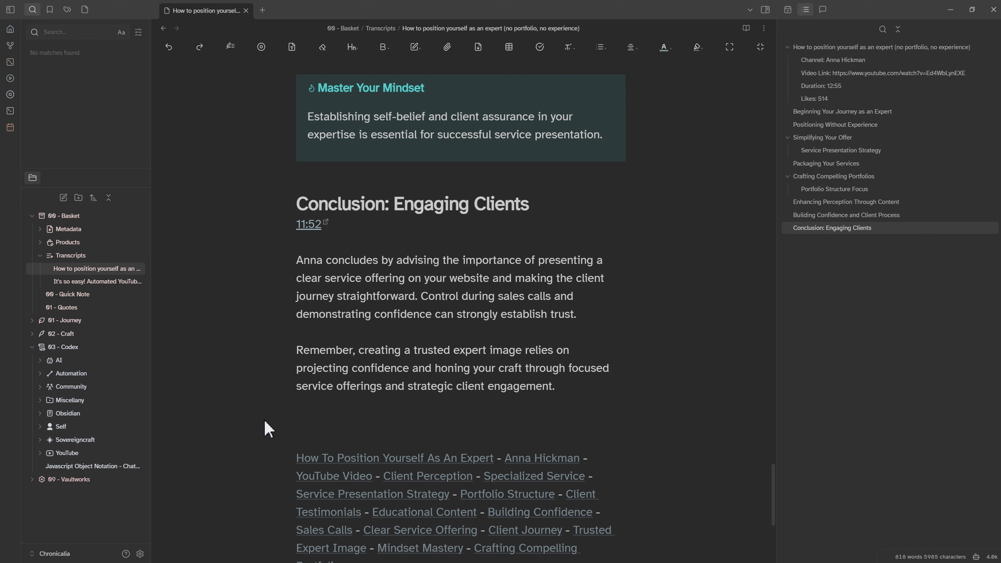
{"action": "left_click", "coordinate": [311, 420]}
{"action": "type", "text": "#"}
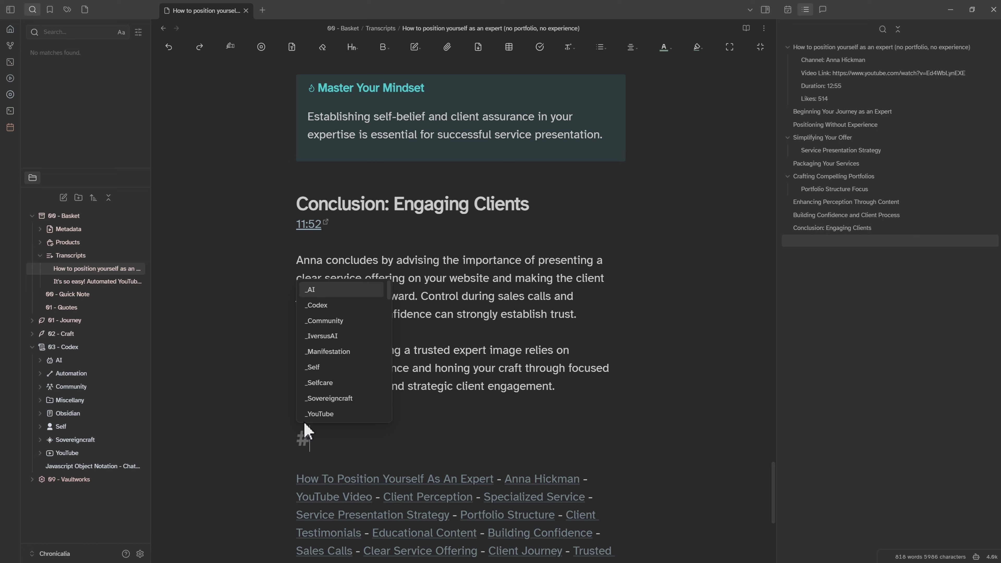
{"action": "left_click", "coordinate": [324, 399]}
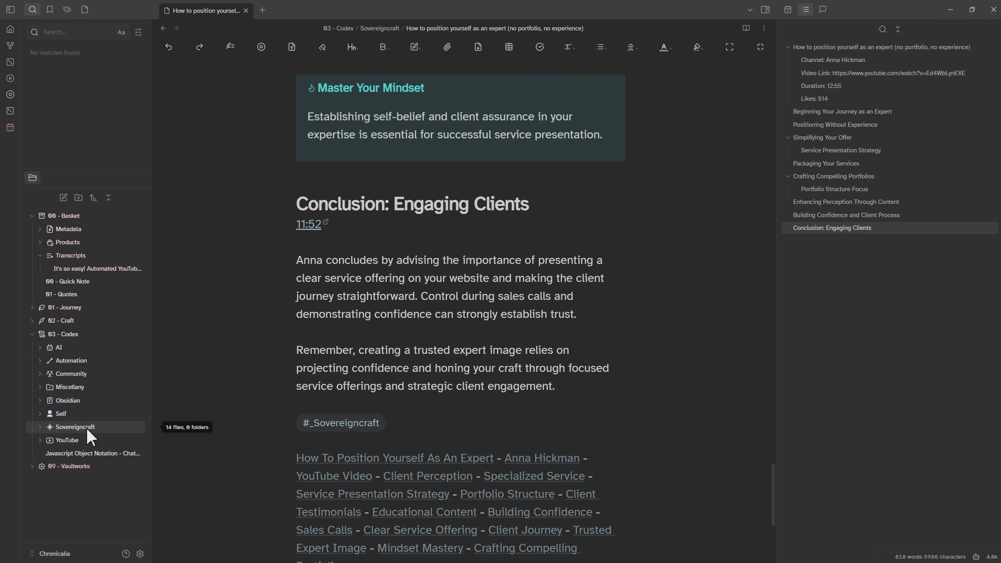
Check the tagged note's location in the Sovereigncraft folder, and collapse the Codex and Transcripts folders
{"action": "left_click", "coordinate": [40, 427]}
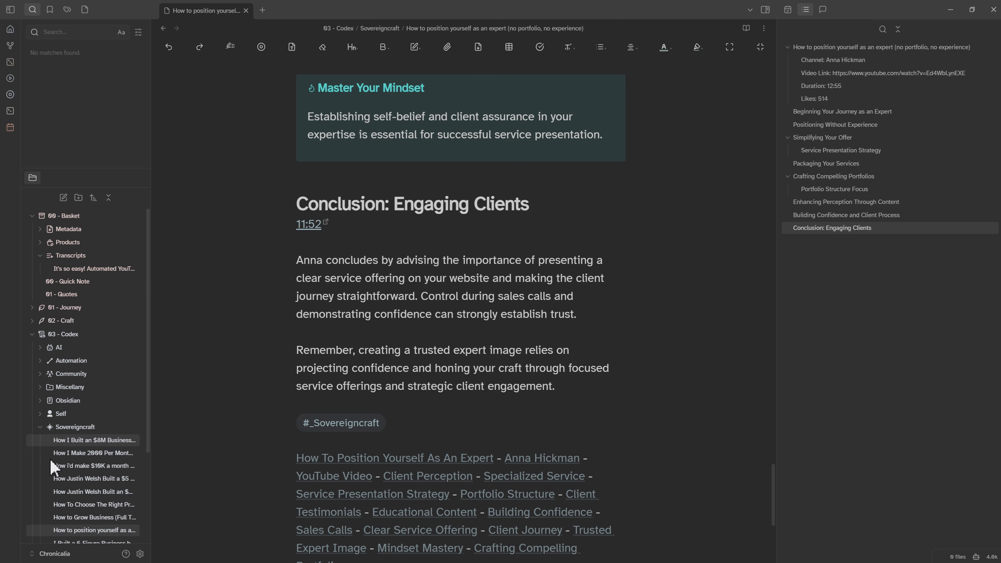
{"action": "left_click", "coordinate": [33, 334]}
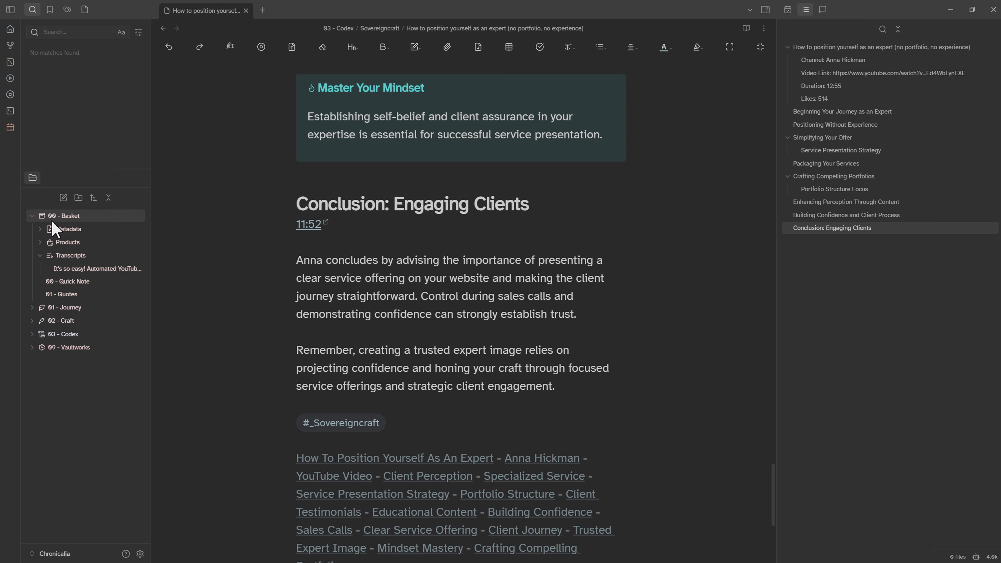
{"action": "left_click", "coordinate": [40, 256]}
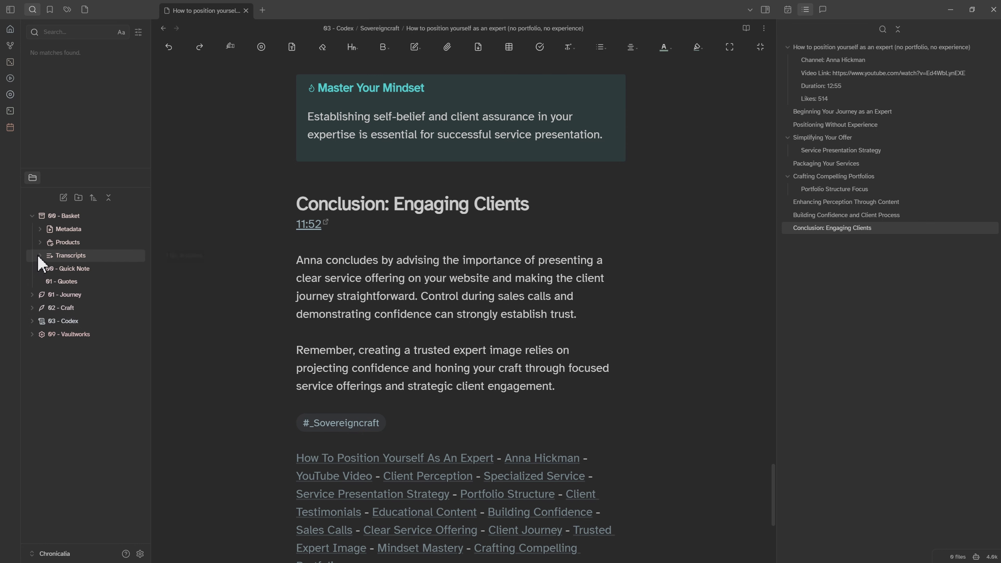
View the notes in Basket's Metadata and Products folders, leaving only Products expanded
{"action": "left_click", "coordinate": [39, 229]}
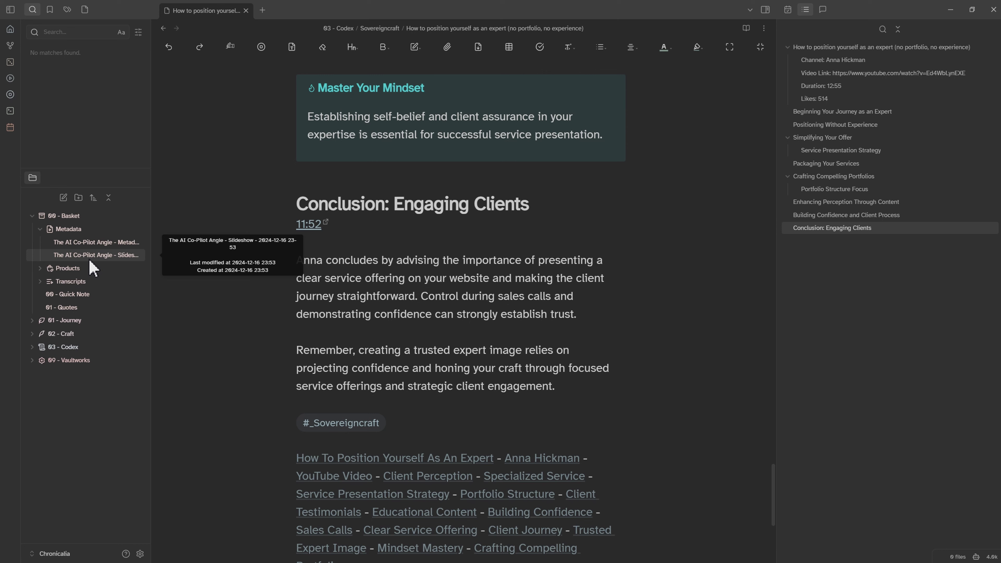
{"action": "left_click", "coordinate": [41, 269]}
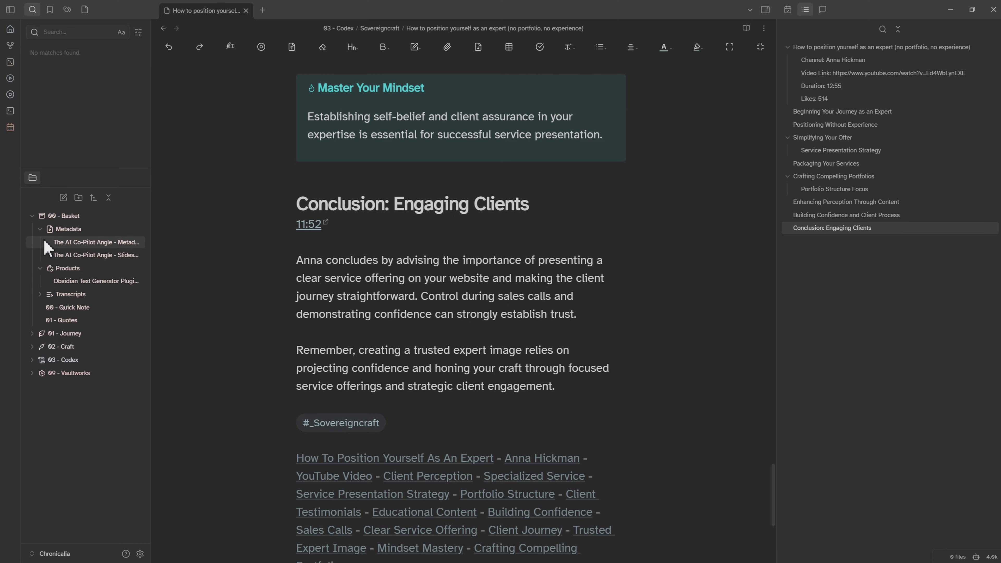
{"action": "left_click", "coordinate": [40, 230]}
Read the Obsidian Text Generator Plugin Templates product note from Product Title through Additional Details
{"action": "left_click", "coordinate": [67, 256]}
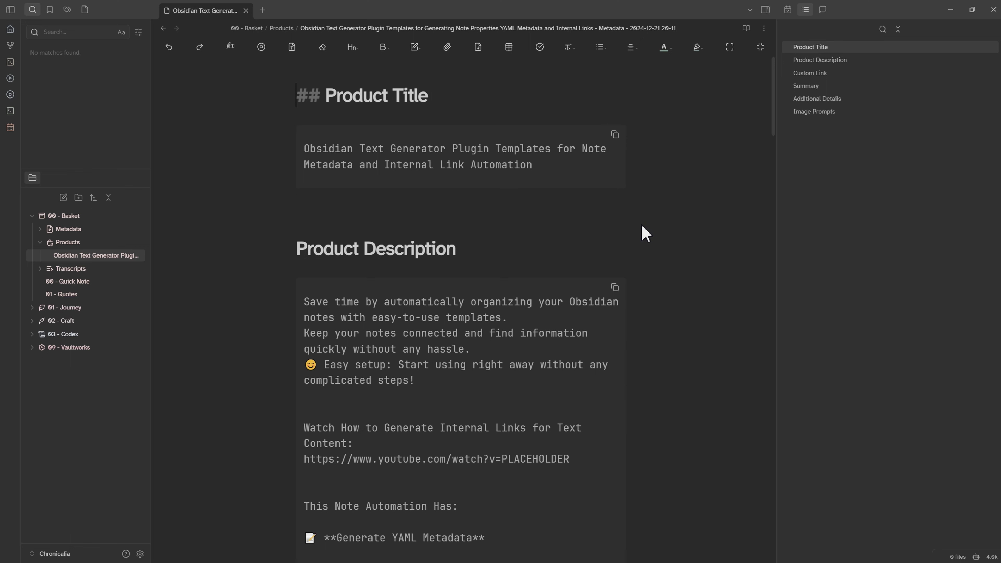
{"action": "middle_click", "coordinate": [644, 237]}
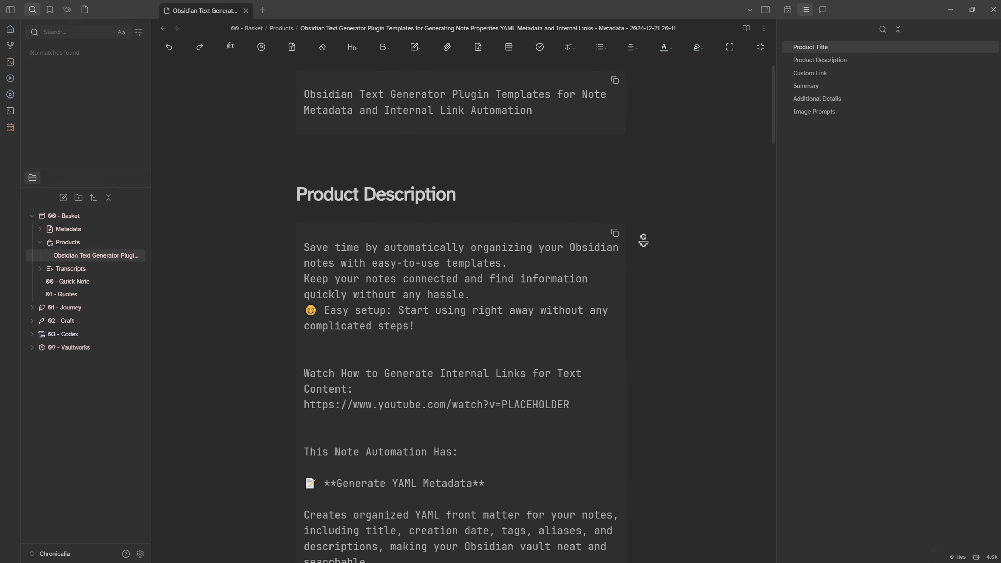
{"action": "left_click", "coordinate": [643, 240]}
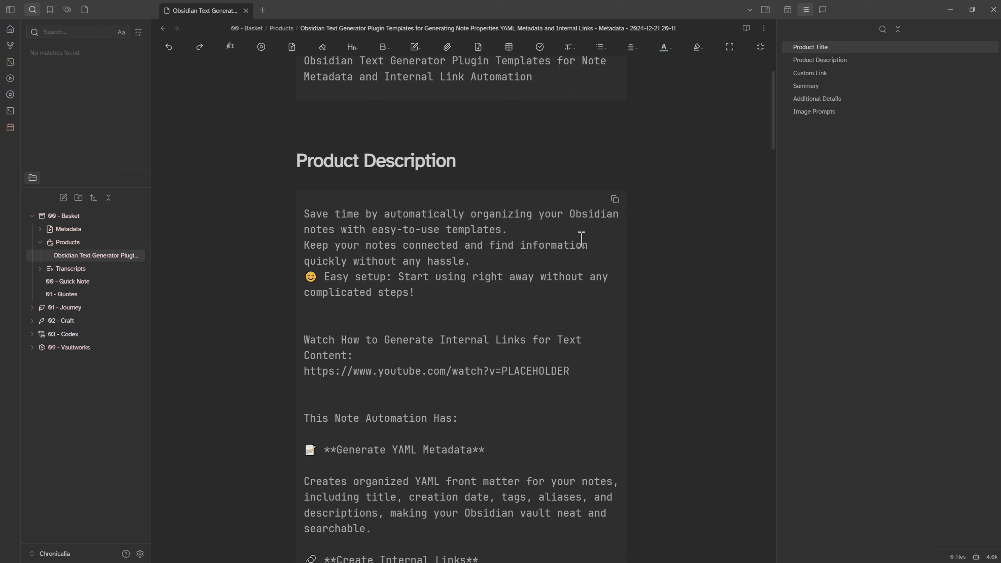
{"action": "scroll", "coordinate": [642, 246], "scroll_direction": "down", "scroll_amount": 3}
{"action": "middle_click", "coordinate": [639, 237]}
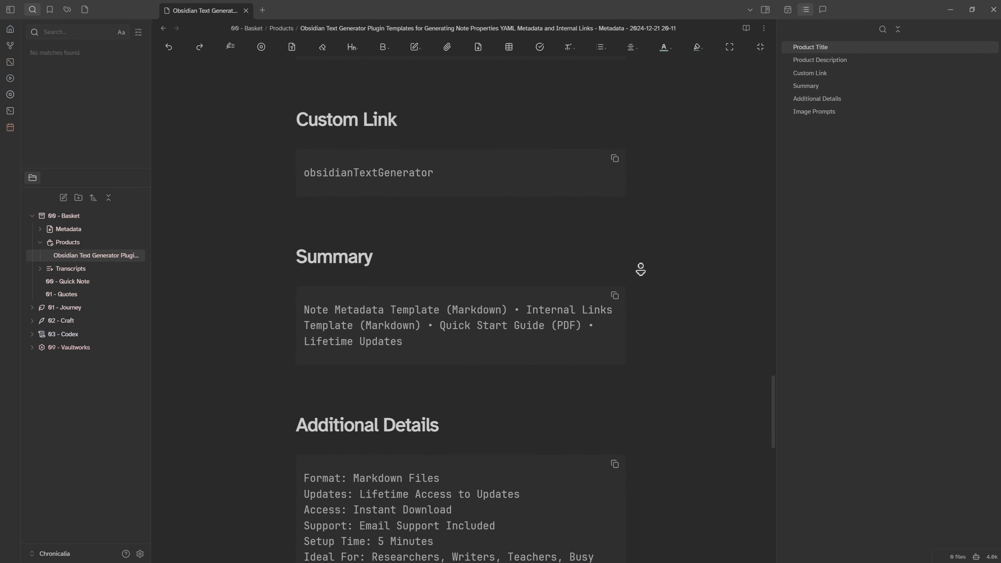
{"action": "middle_click", "coordinate": [641, 270]}
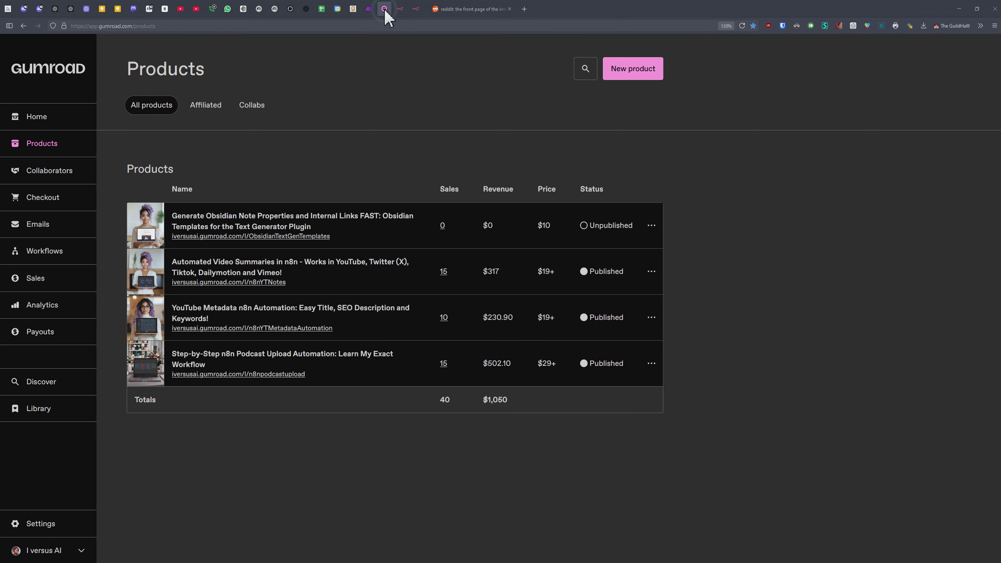
Open the Obsidian text generator templates product page on Gumroad and view its preview images
{"action": "left_click", "coordinate": [268, 236]}
{"action": "left_click", "coordinate": [753, 219]}
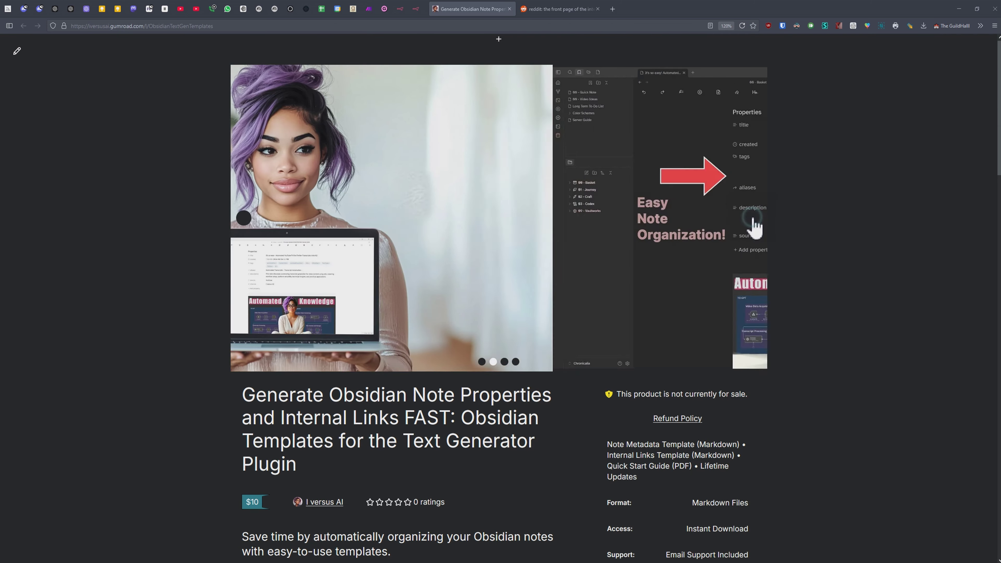
{"action": "left_click", "coordinate": [752, 220]}
{"action": "left_click", "coordinate": [753, 220]}
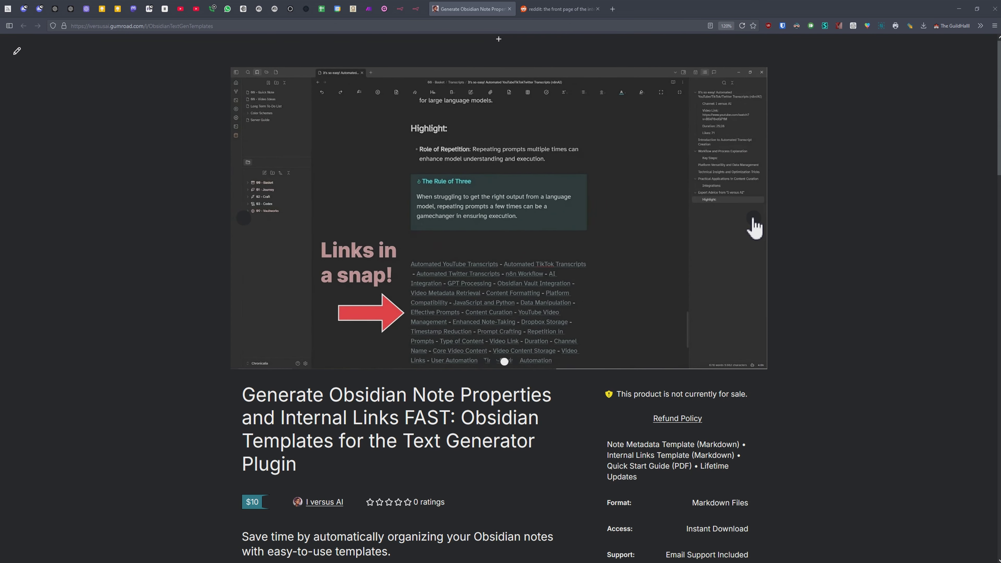
{"action": "left_click", "coordinate": [753, 221]}
Read the Gumroad product page's description, automation features and What's Included section
{"action": "scroll", "coordinate": [802, 328], "scroll_direction": "down", "scroll_amount": 8}
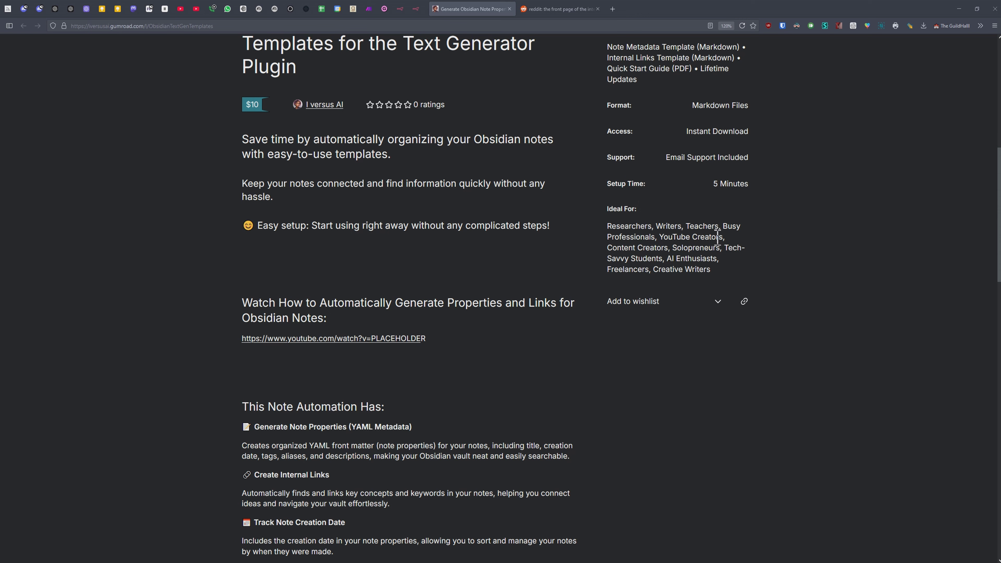
{"action": "middle_click", "coordinate": [598, 394]}
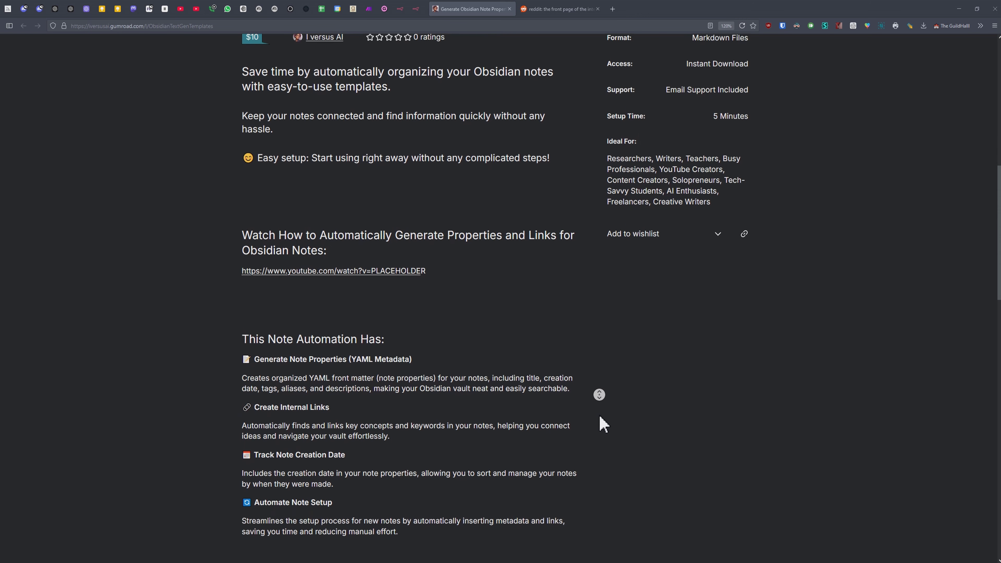
{"action": "left_click", "coordinate": [600, 417]}
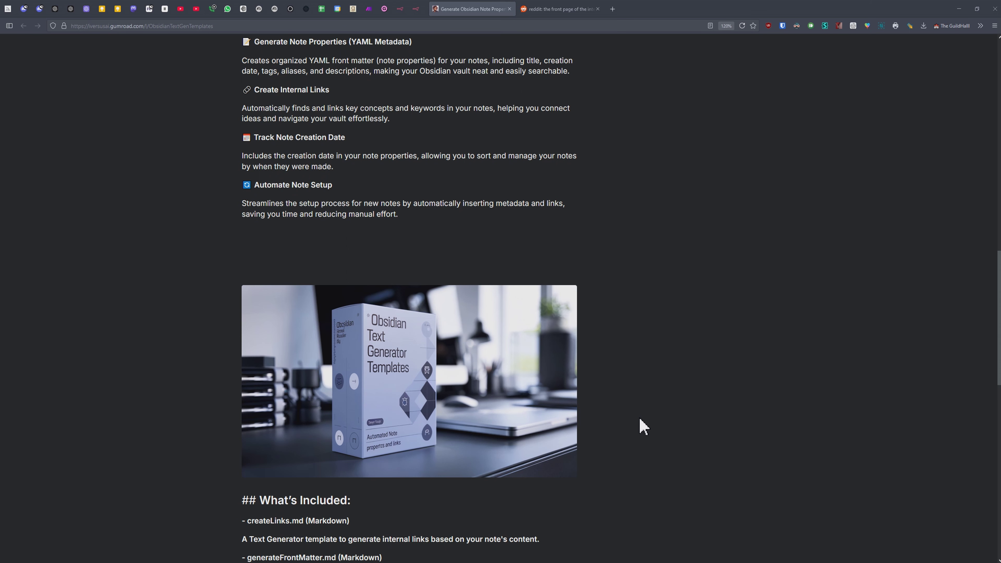
{"action": "scroll", "coordinate": [605, 411], "scroll_direction": "down", "scroll_amount": 4}
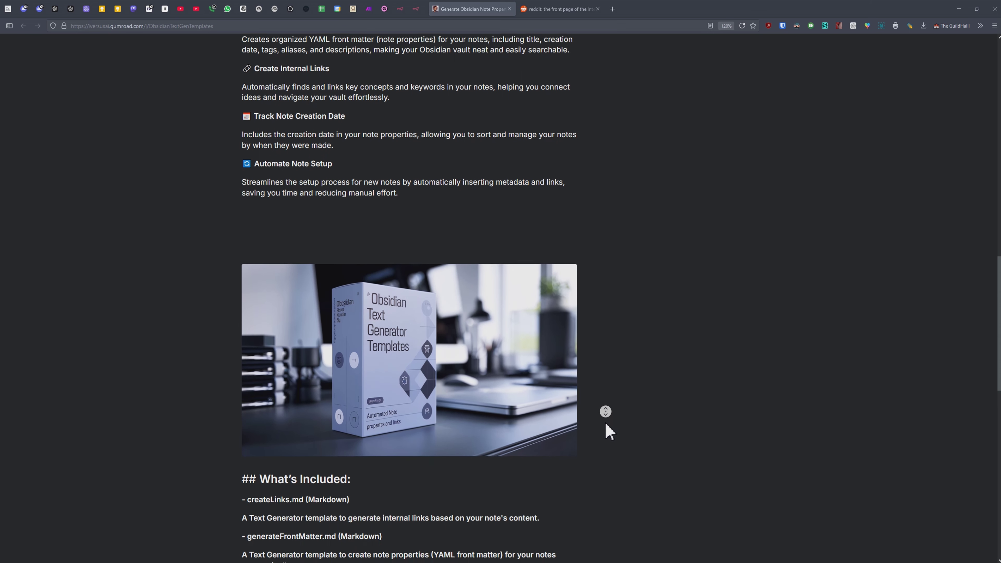
{"action": "scroll", "coordinate": [604, 430], "scroll_direction": "down", "scroll_amount": 1}
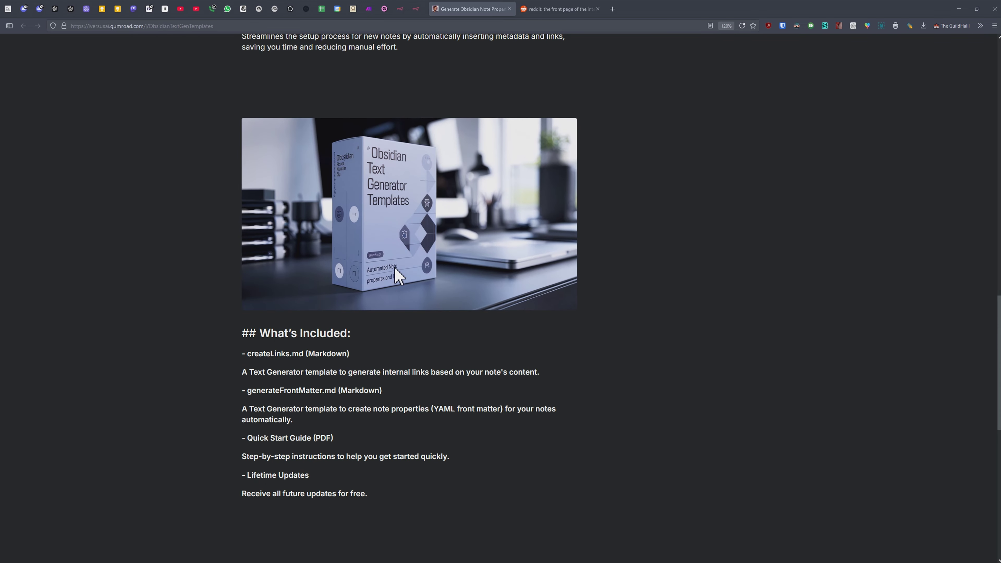
{"action": "scroll", "coordinate": [489, 481], "scroll_direction": "down", "scroll_amount": 6}
Switch back to Obsidian and read the Copilot plugin's description in the community plugins browser
{"action": "key", "text": "alt+Tab"}
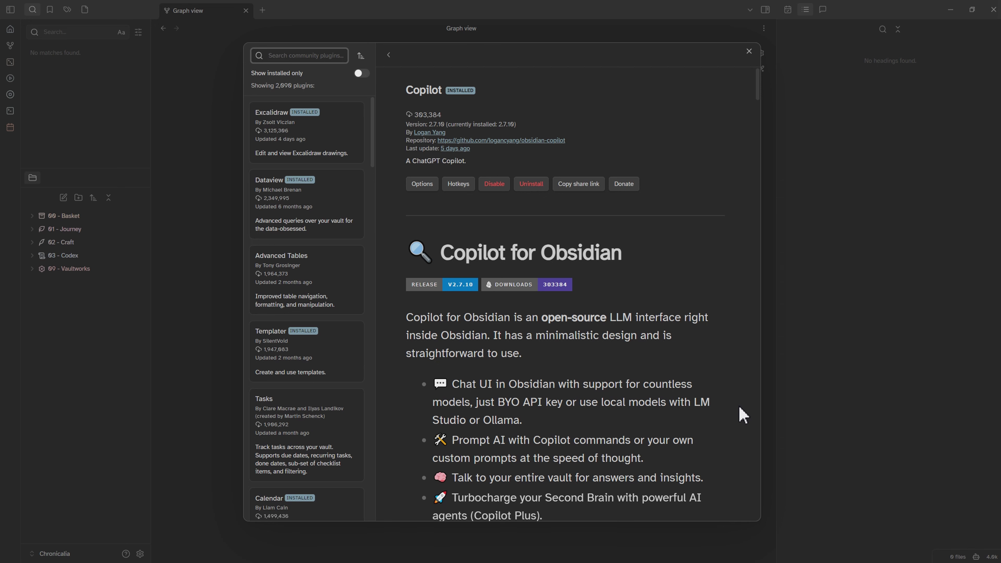
{"action": "middle_click", "coordinate": [741, 412]}
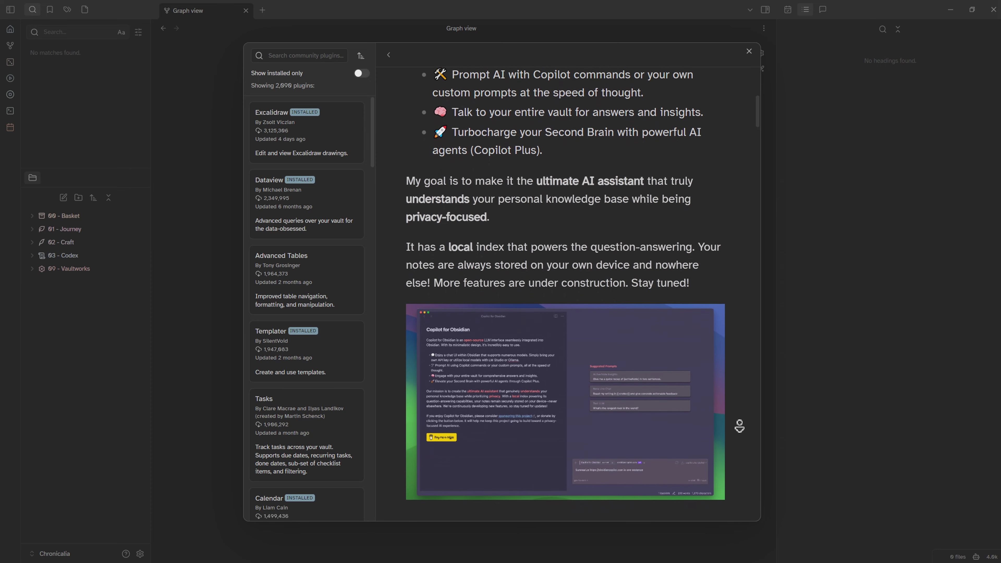
{"action": "middle_click", "coordinate": [646, 539]}
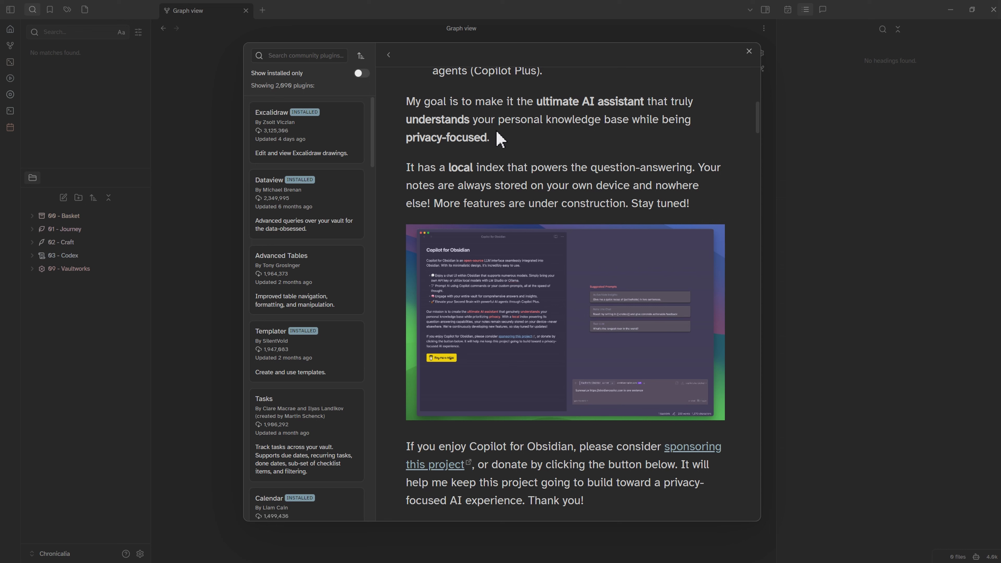
Close the community plugins browser after reading the Copilot description and open the Copilot chat
{"action": "left_click_drag", "start_coordinate": [501, 119], "coordinate": [632, 119]}
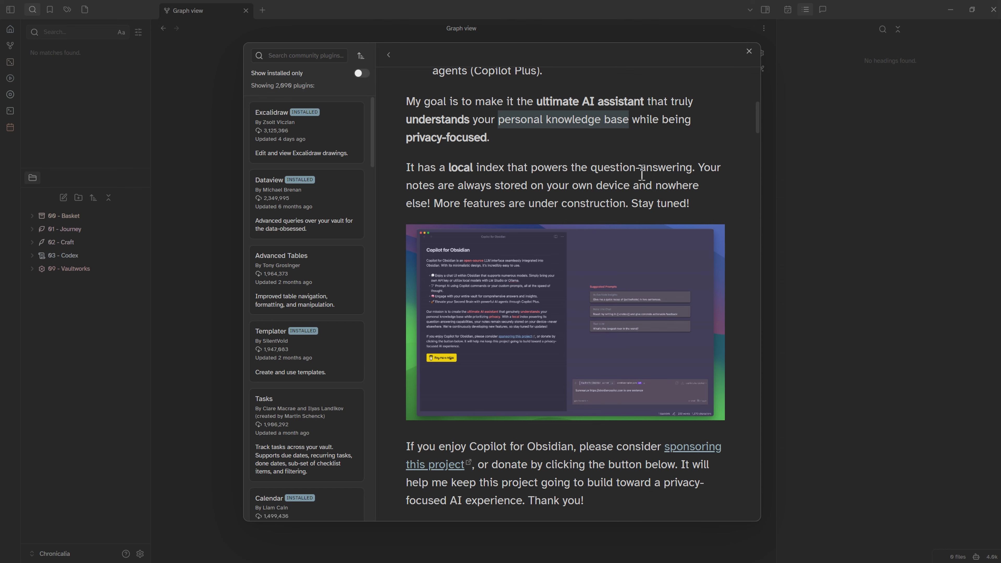
{"action": "left_click", "coordinate": [749, 52]}
{"action": "left_click", "coordinate": [750, 52]}
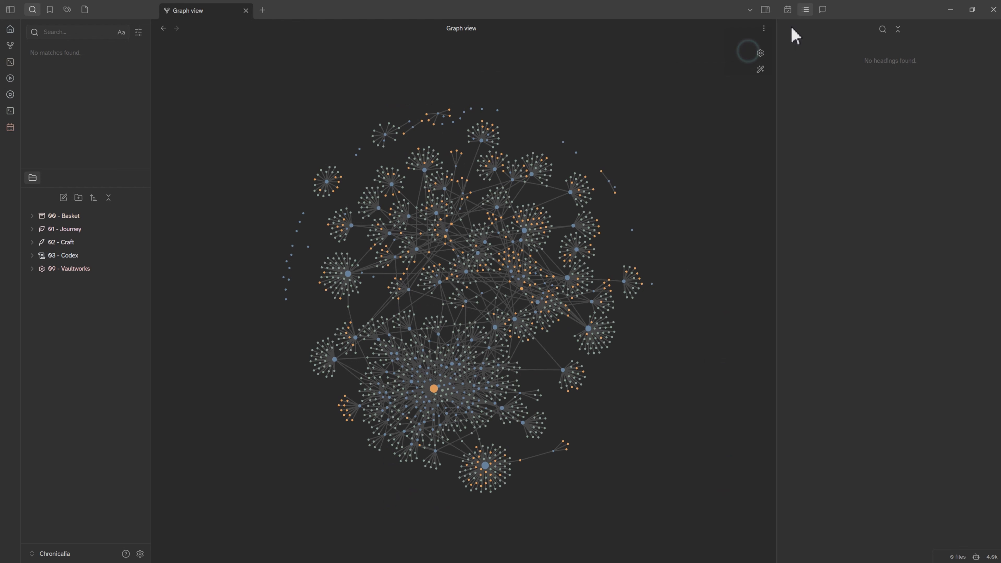
{"action": "left_click", "coordinate": [823, 10]}
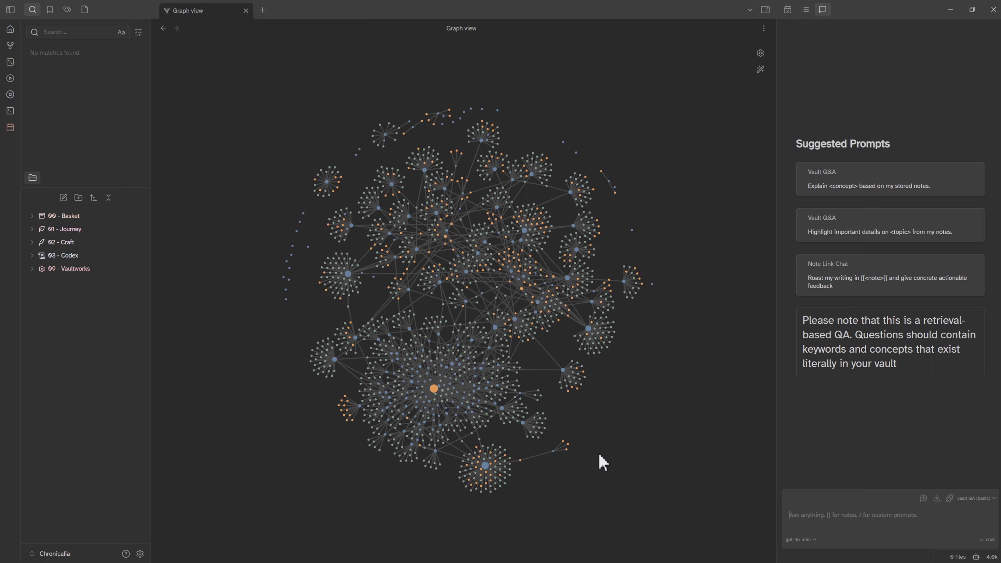
Ask Copilot "What do I need to focus on in my business according to Justin Welsh?" and widen the chat pane
{"action": "left_click", "coordinate": [815, 498]}
{"action": "type", "text": "What do I need to focus on in my business according to Justin Welsh?"}
{"action": "key", "text": "Return"}
{"action": "left_click_drag", "start_coordinate": [776, 378], "coordinate": [695, 374]}
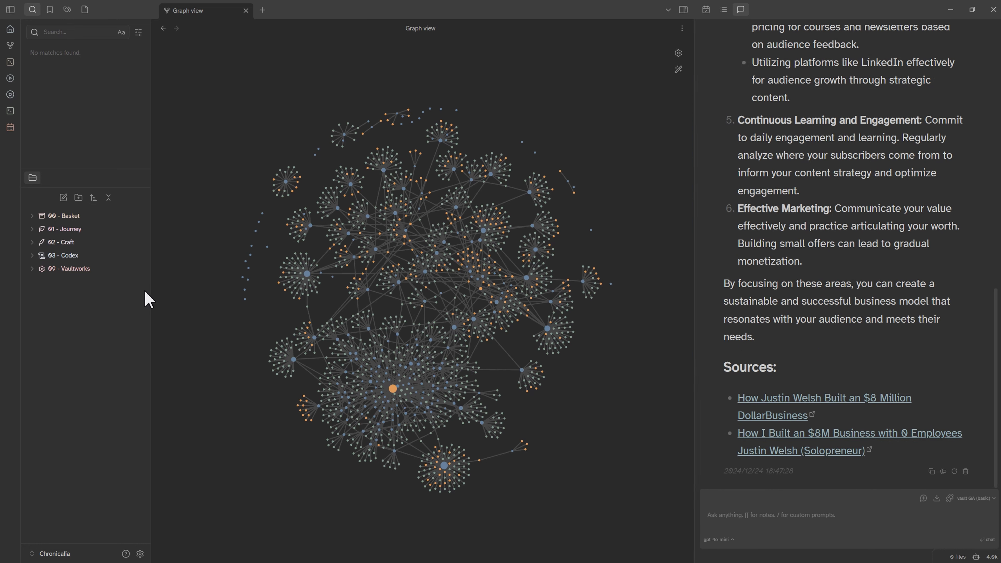
Review Copilot's full answer and ask the follow-up "What does he say about creating systems for my business?"
{"action": "scroll", "coordinate": [768, 259], "scroll_direction": "up", "scroll_amount": 6}
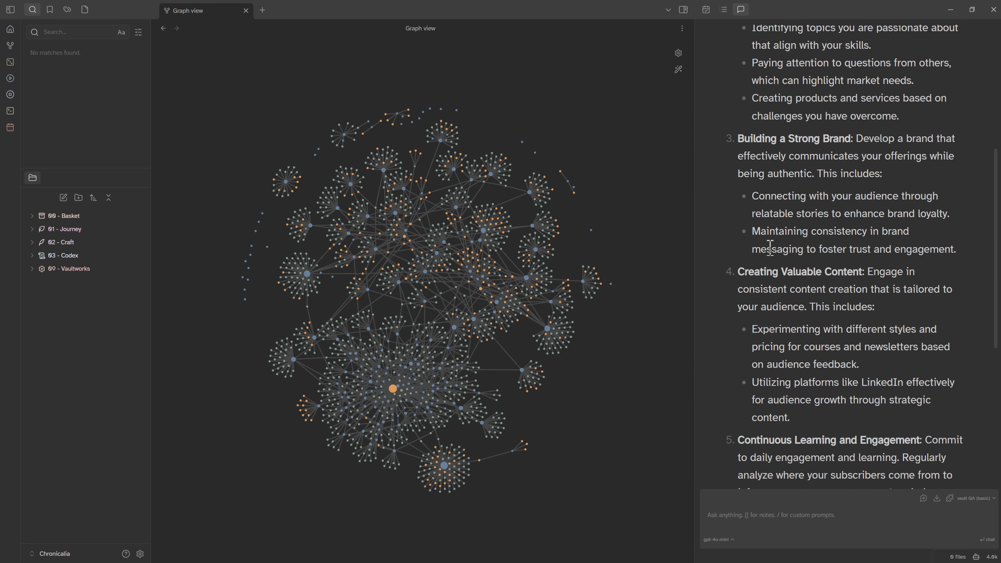
{"action": "scroll", "coordinate": [822, 134], "scroll_direction": "up", "scroll_amount": 4}
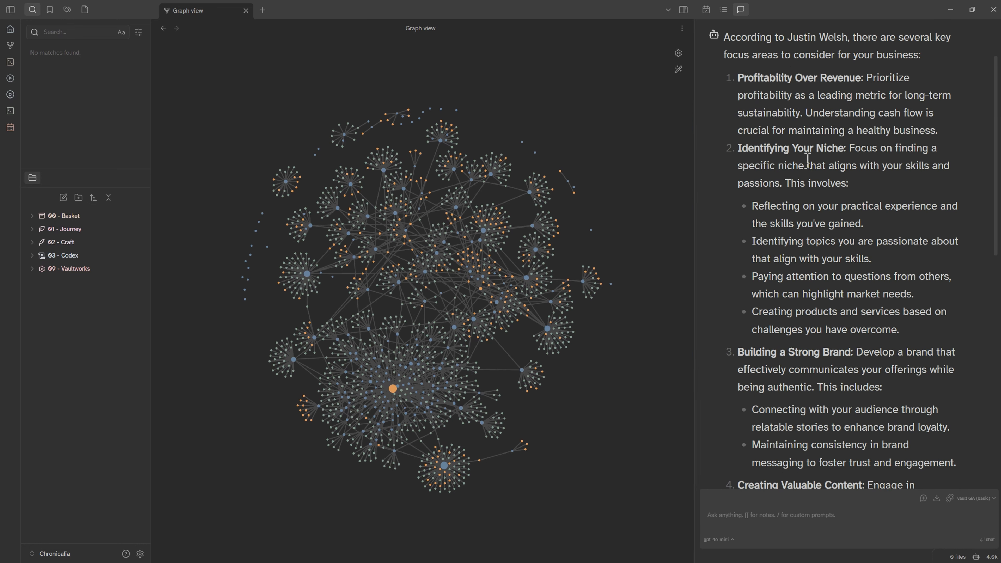
{"action": "scroll", "coordinate": [790, 335], "scroll_direction": "down", "scroll_amount": 6}
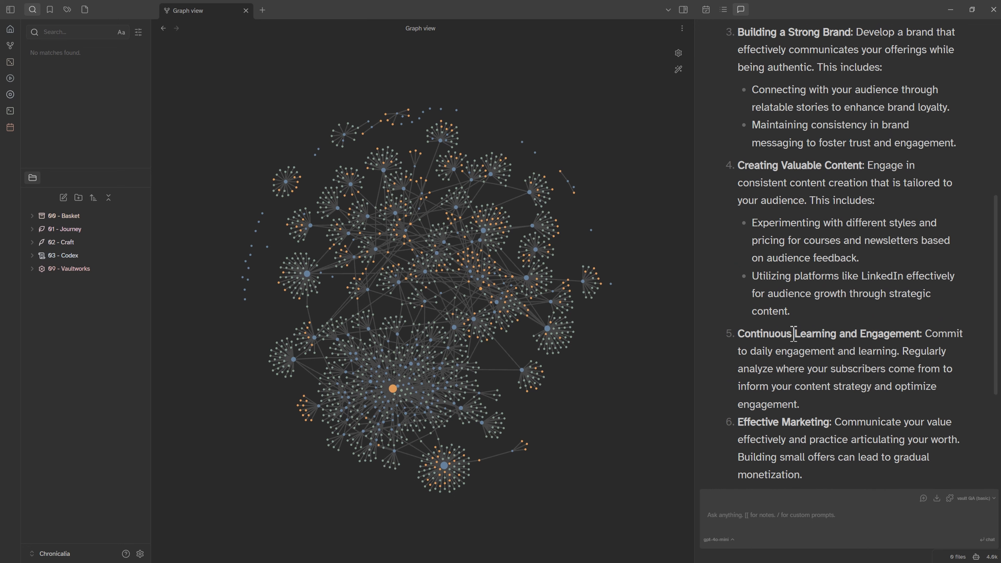
{"action": "scroll", "coordinate": [790, 353], "scroll_direction": "down", "scroll_amount": 2}
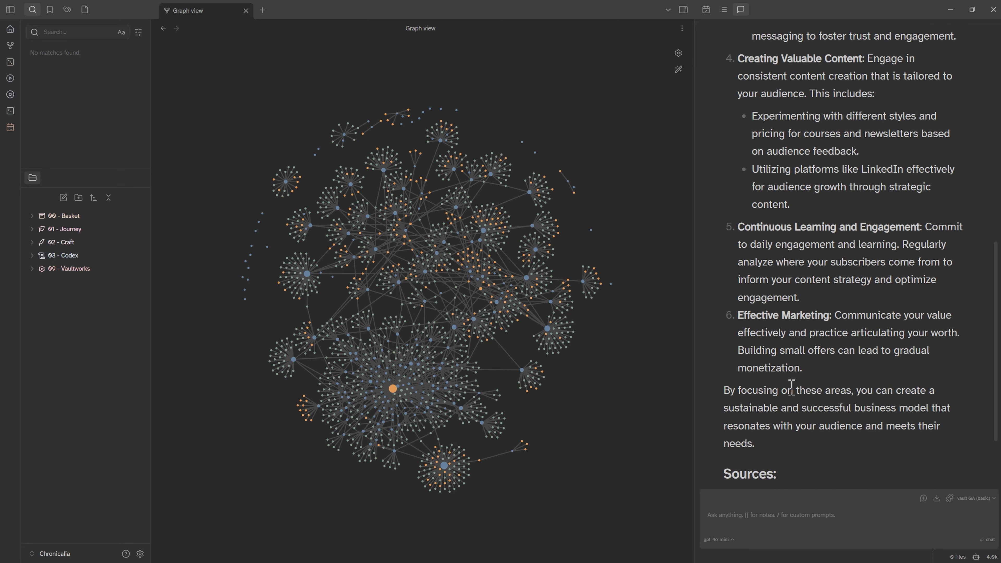
{"action": "scroll", "coordinate": [773, 386], "scroll_direction": "down", "scroll_amount": 2}
{"action": "left_click", "coordinate": [747, 519]}
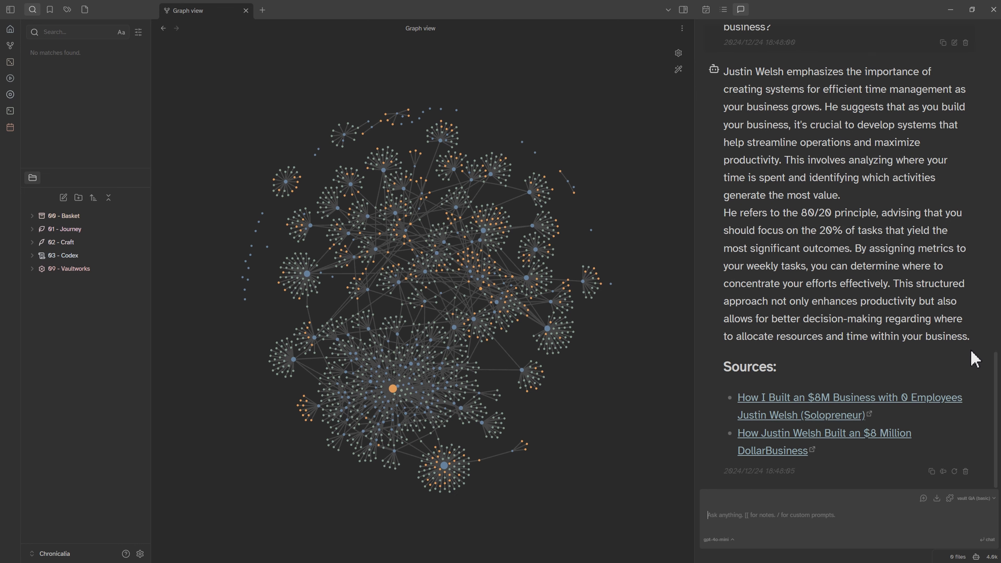
Open the source note How Justin Welsh Built an $8 Million DollarBusiness from the first answer and read its properties and timestamped sections
{"action": "middle_click", "coordinate": [980, 369]}
{"action": "scroll", "coordinate": [981, 368], "scroll_direction": "up", "scroll_amount": 5}
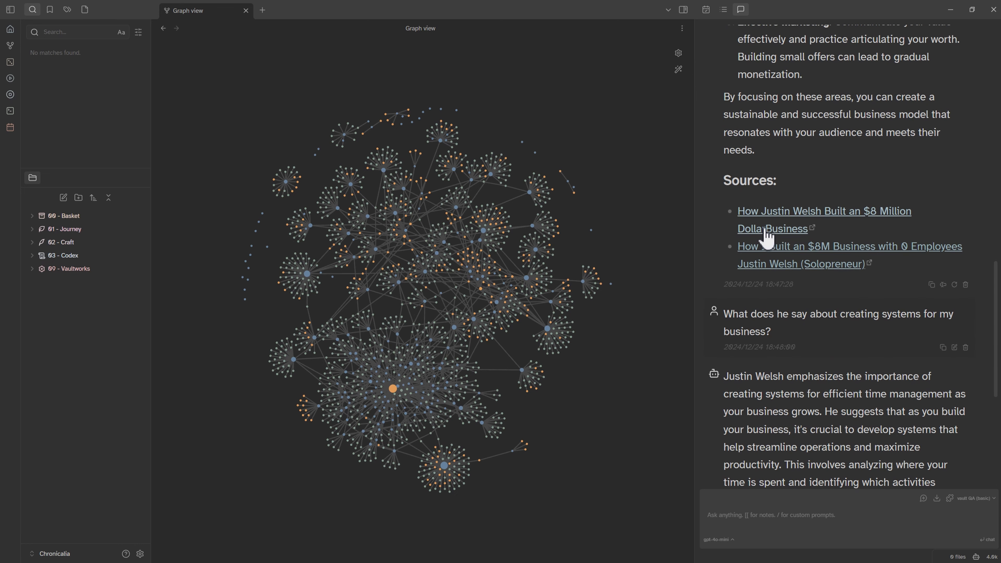
{"action": "left_click", "coordinate": [780, 236]}
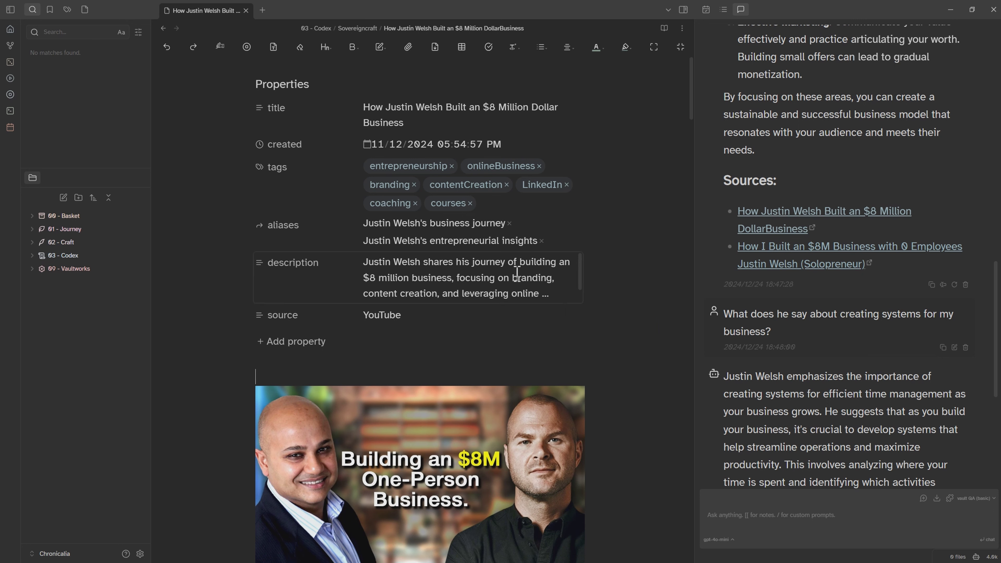
{"action": "scroll", "coordinate": [623, 394], "scroll_direction": "down", "scroll_amount": 15}
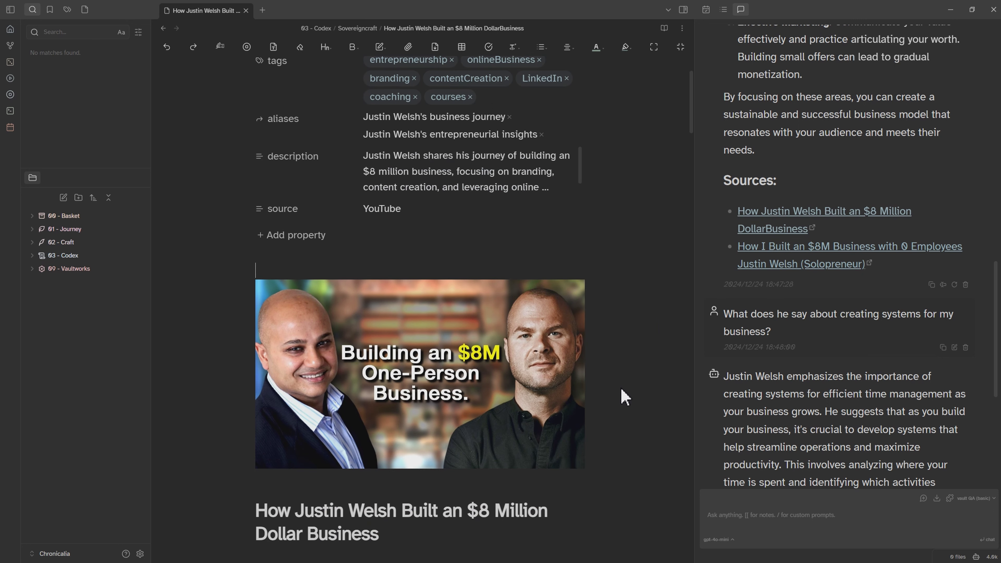
{"action": "scroll", "coordinate": [530, 263], "scroll_direction": "up", "scroll_amount": 1}
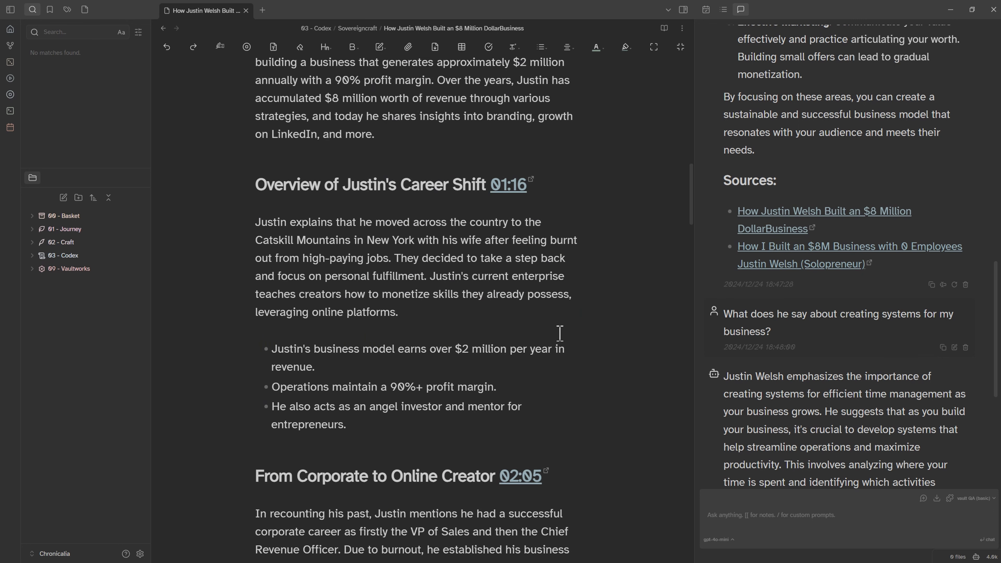
{"action": "scroll", "coordinate": [559, 332], "scroll_direction": "down", "scroll_amount": 5}
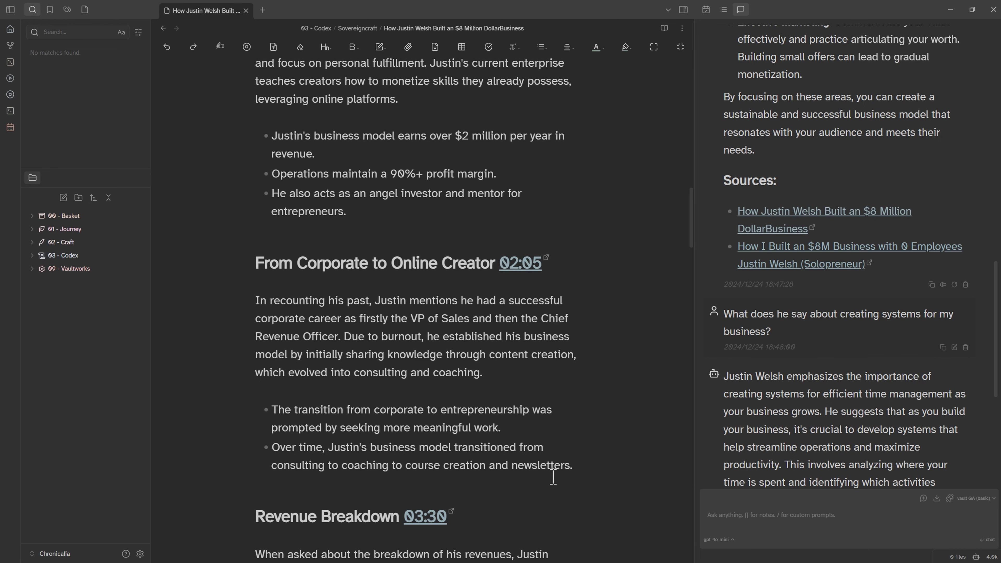
{"action": "scroll", "coordinate": [553, 477], "scroll_direction": "down", "scroll_amount": 3}
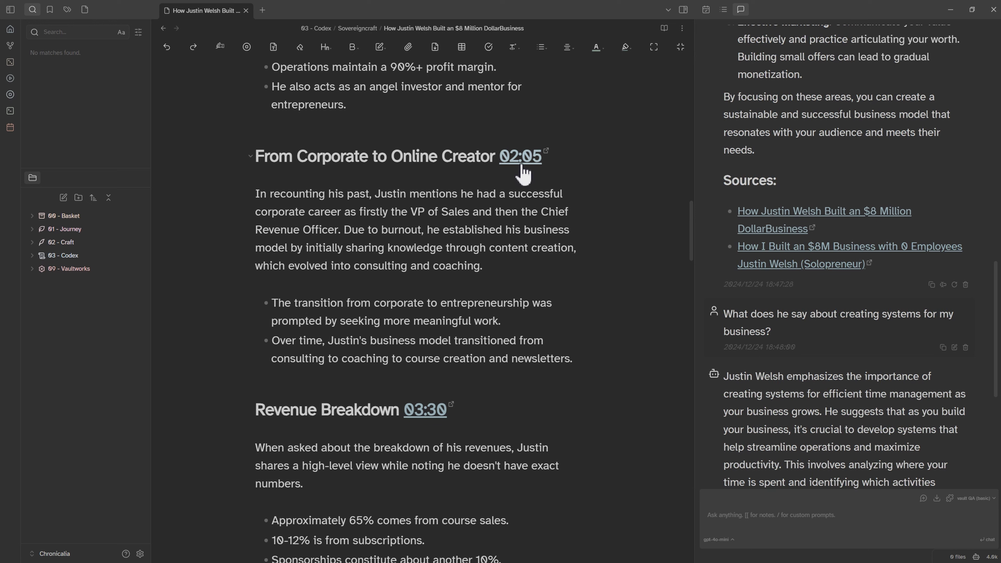
Return to Copilot's answer about creating systems and examine the 80/20 principle passage and the listed sources
{"action": "scroll", "coordinate": [814, 171], "scroll_direction": "down", "scroll_amount": 8}
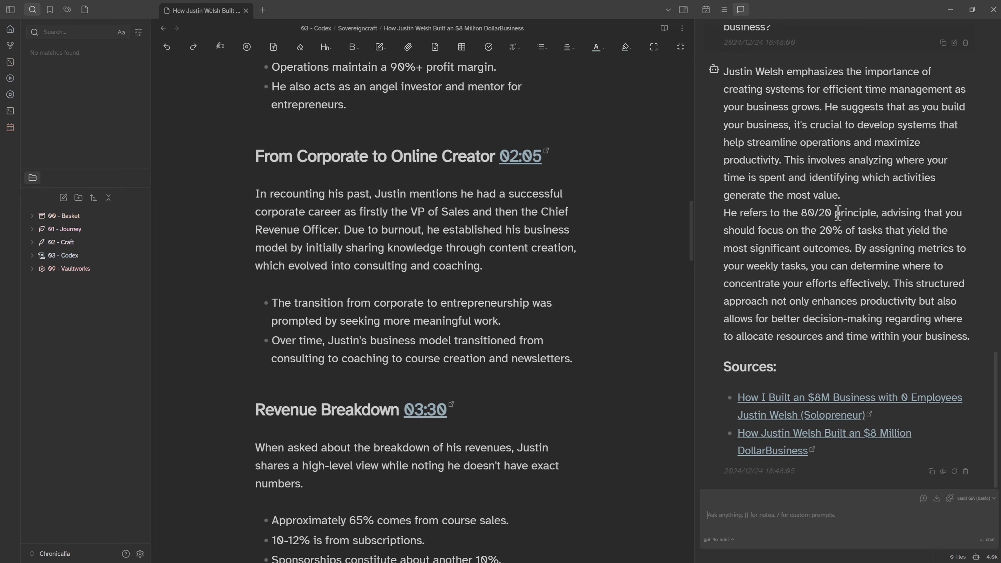
{"action": "left_click_drag", "start_coordinate": [833, 213], "coordinate": [798, 213]}
{"action": "left_click", "coordinate": [806, 472]}
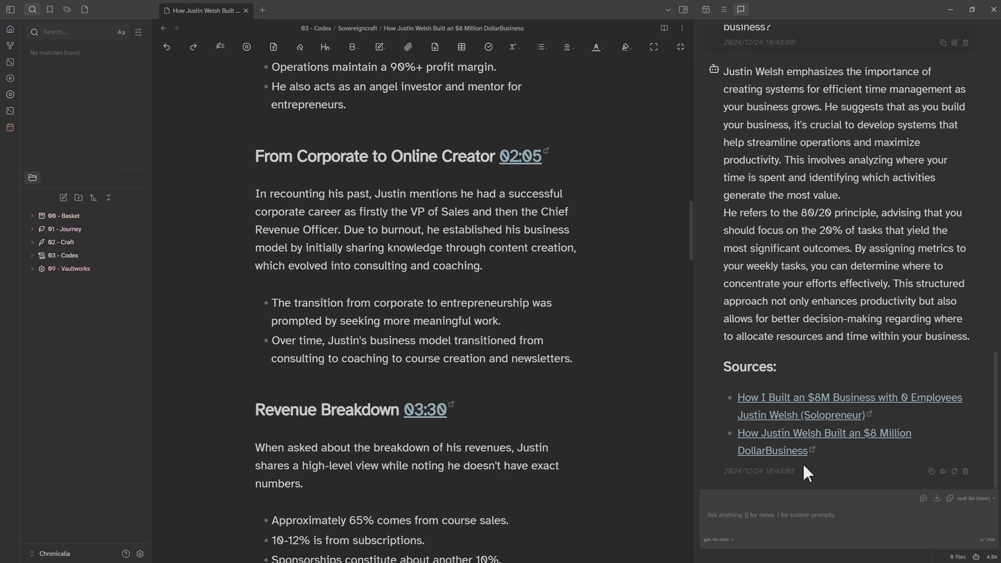